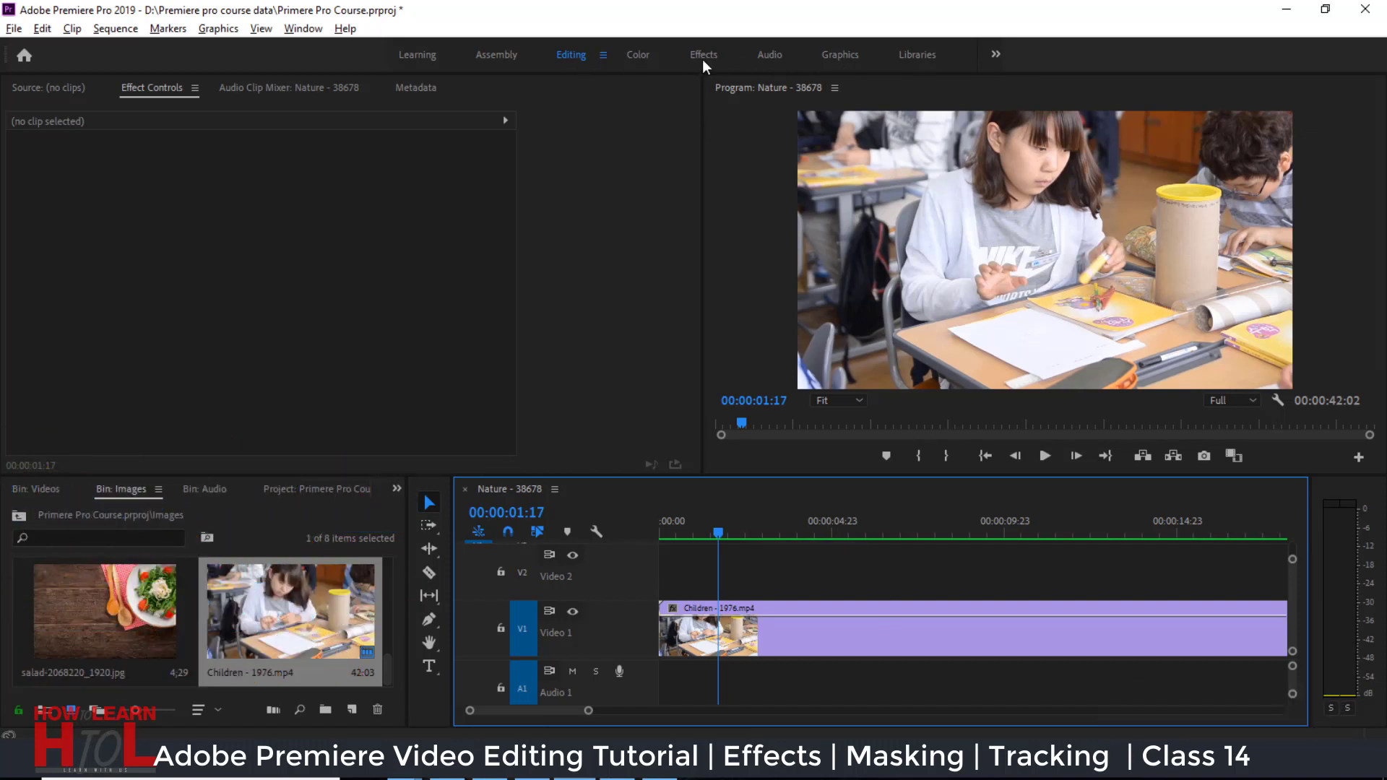
Switch the image bin area to the Effects panel, checking the Window menu and closing it unchanged
click(396, 488)
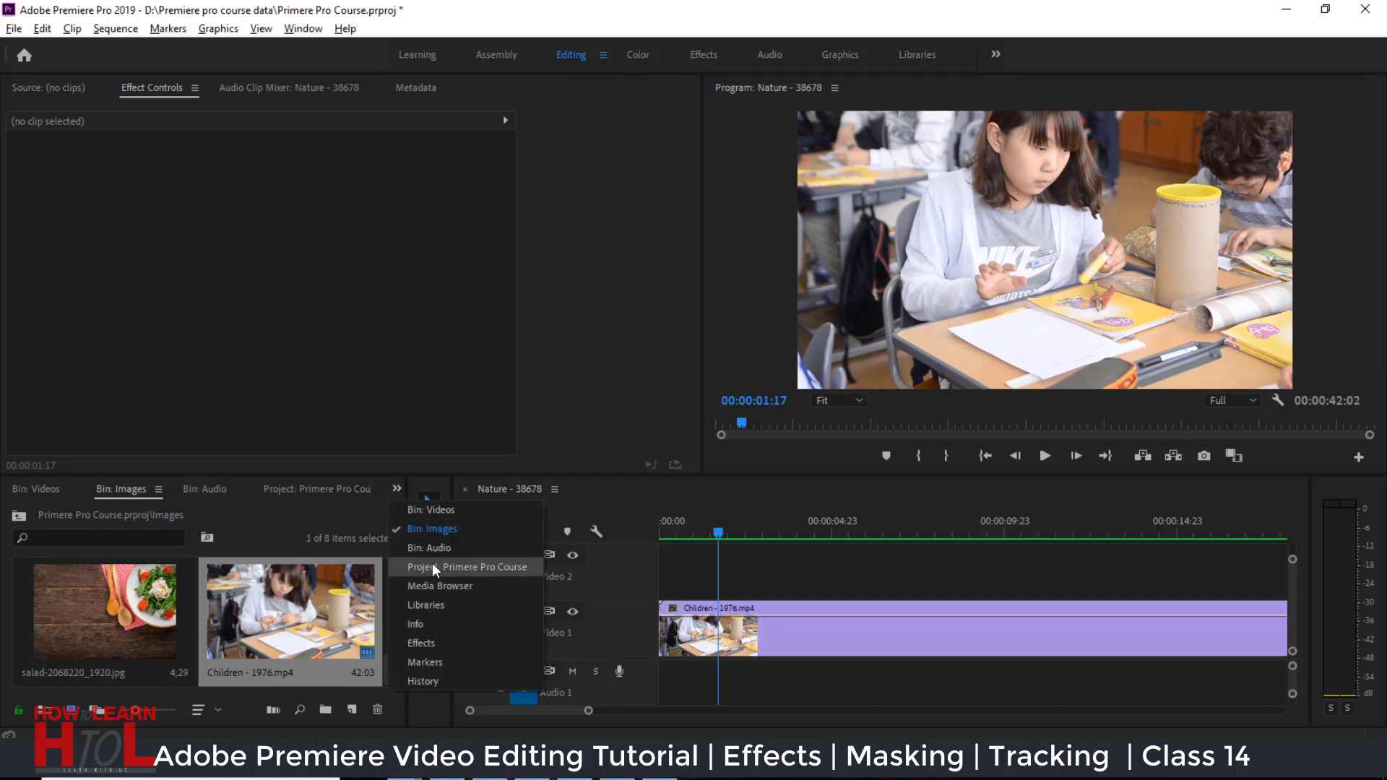
click(445, 643)
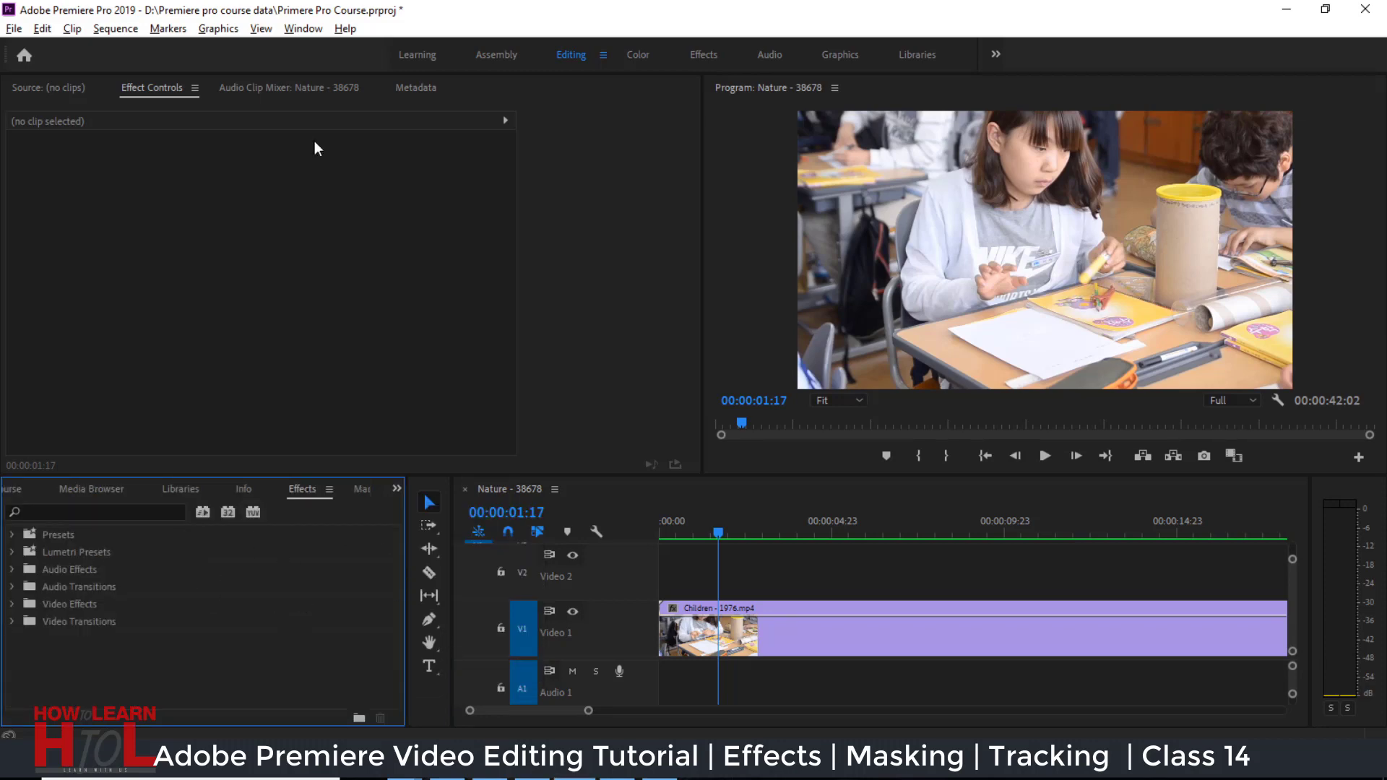
click(310, 29)
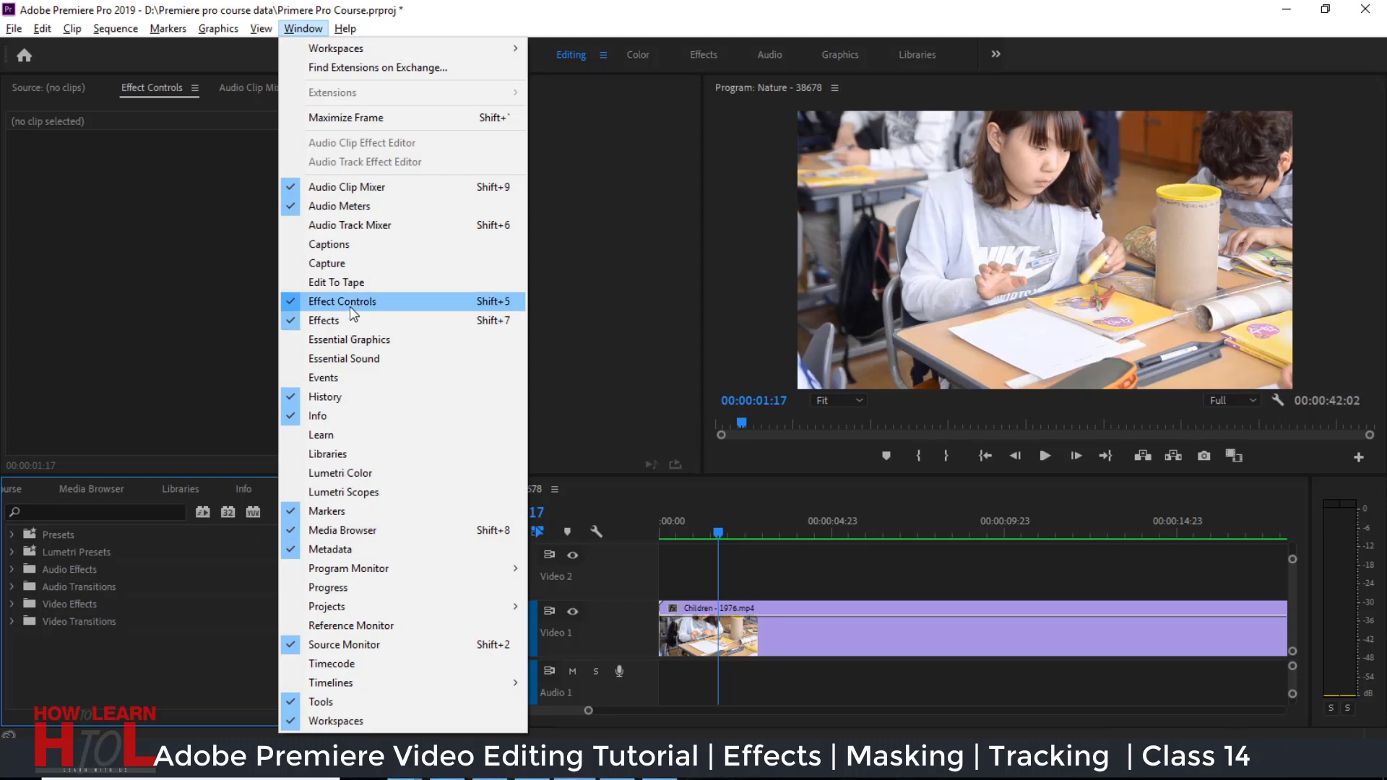
click(609, 13)
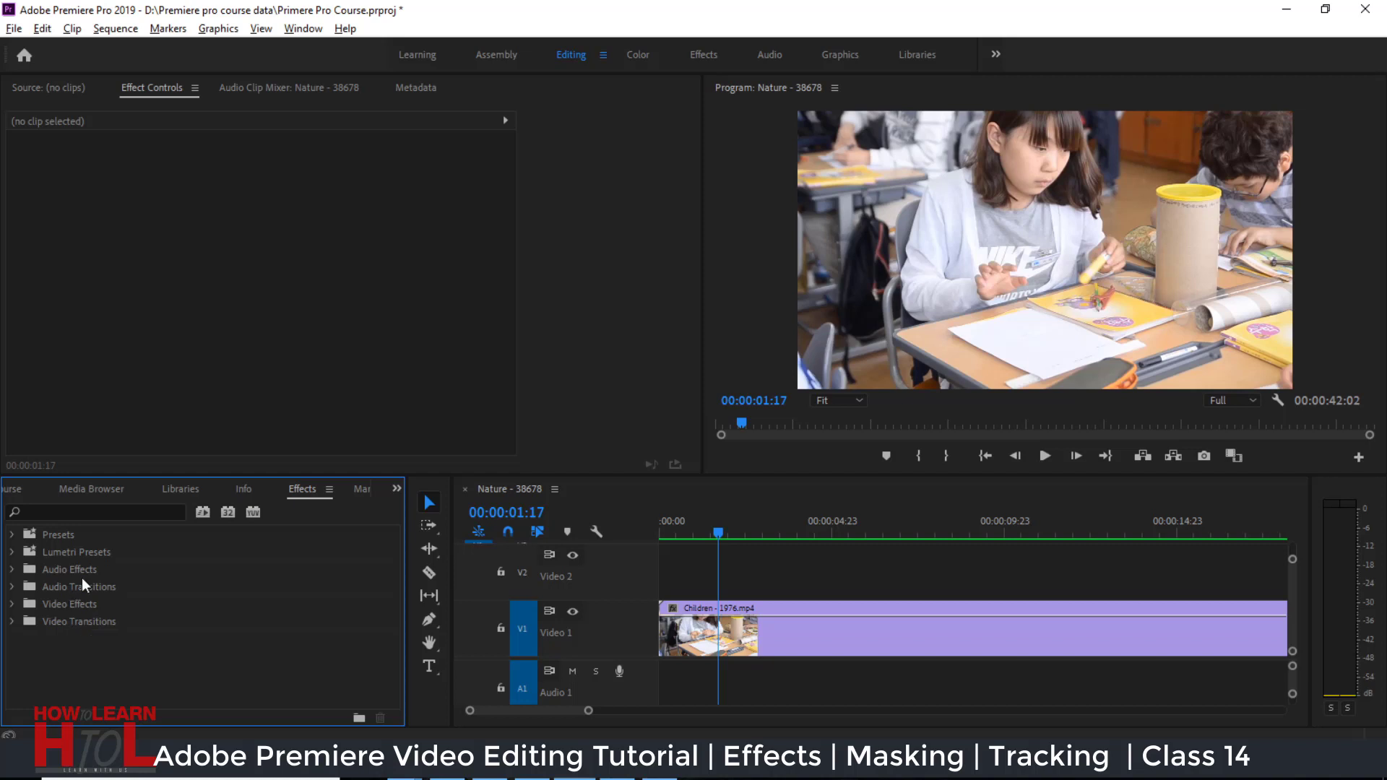
Expand the Video Effects category and browse through its effect folders
click(74, 603)
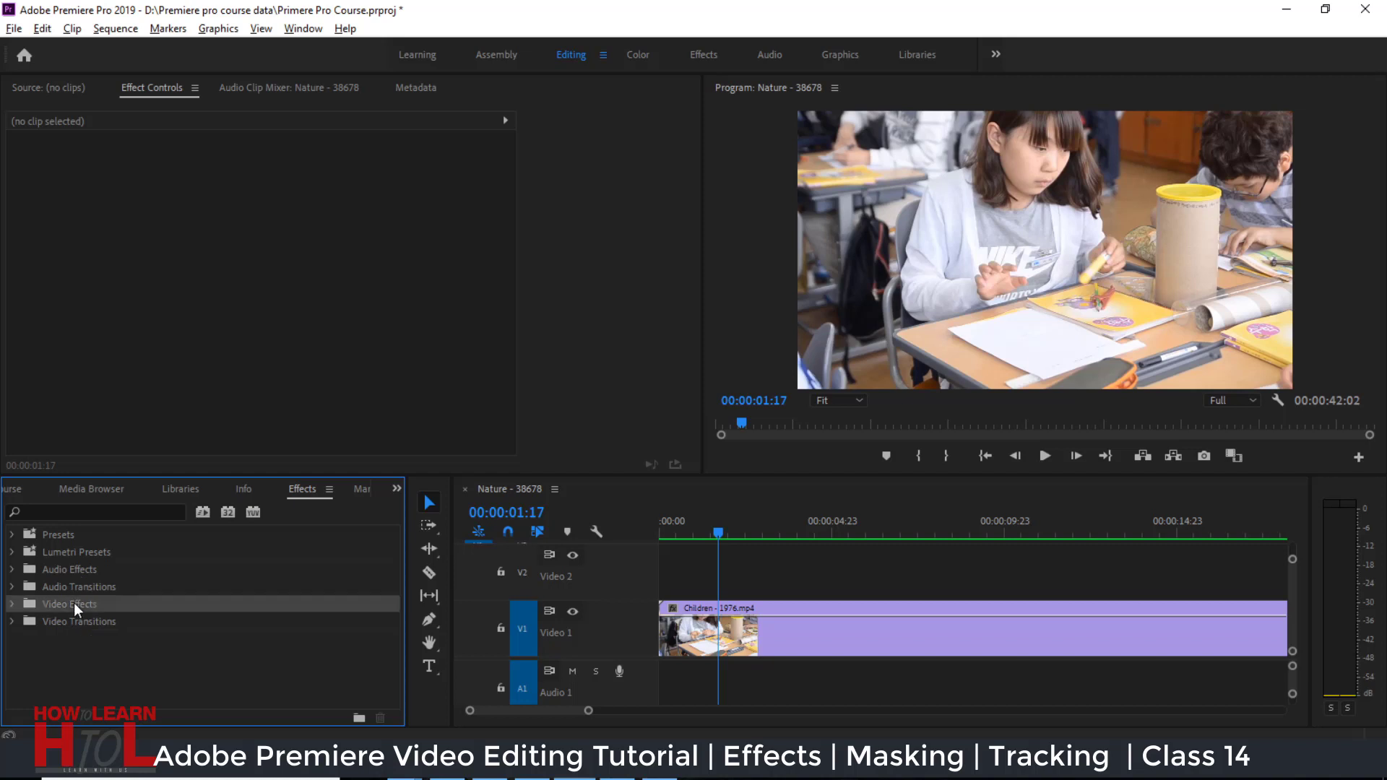
click(13, 604)
scroll(125, 660, down, 1)
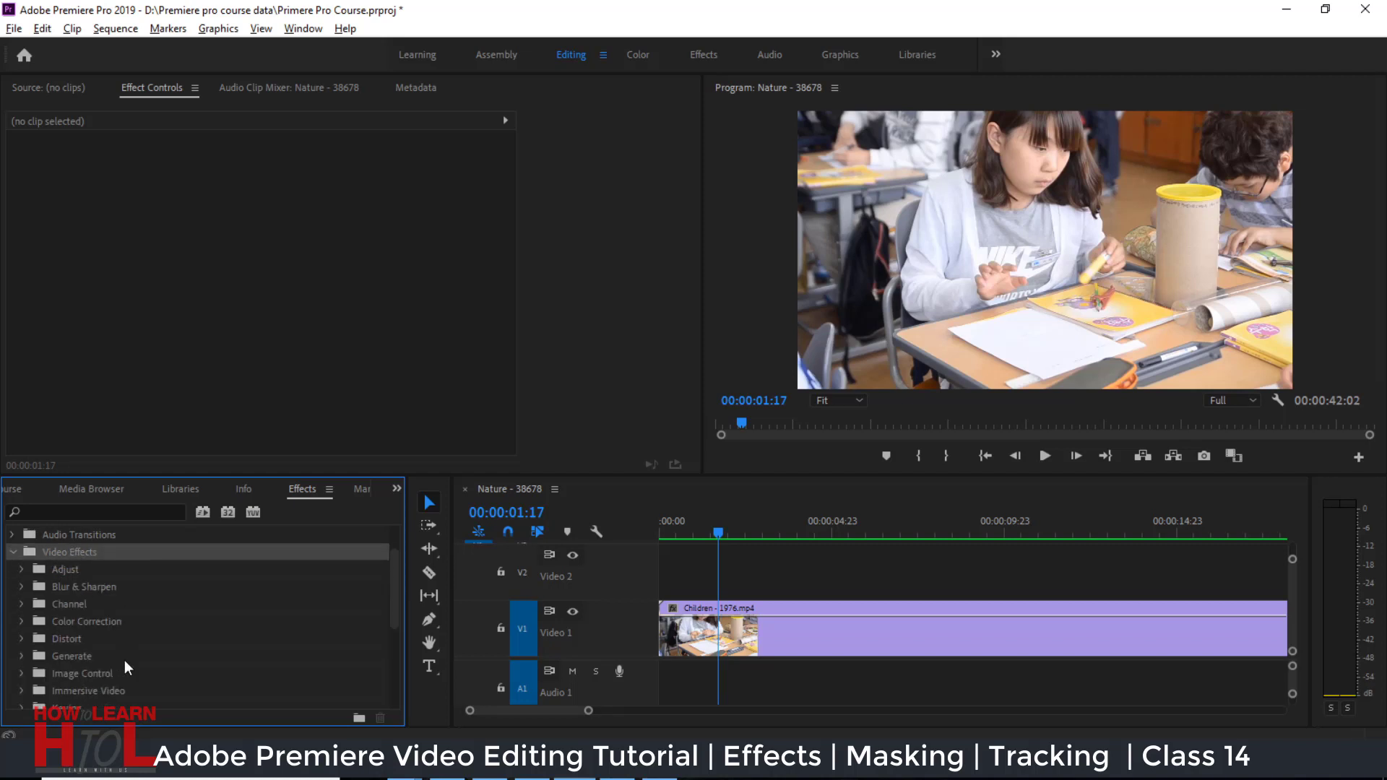
scroll(124, 660, down, 2)
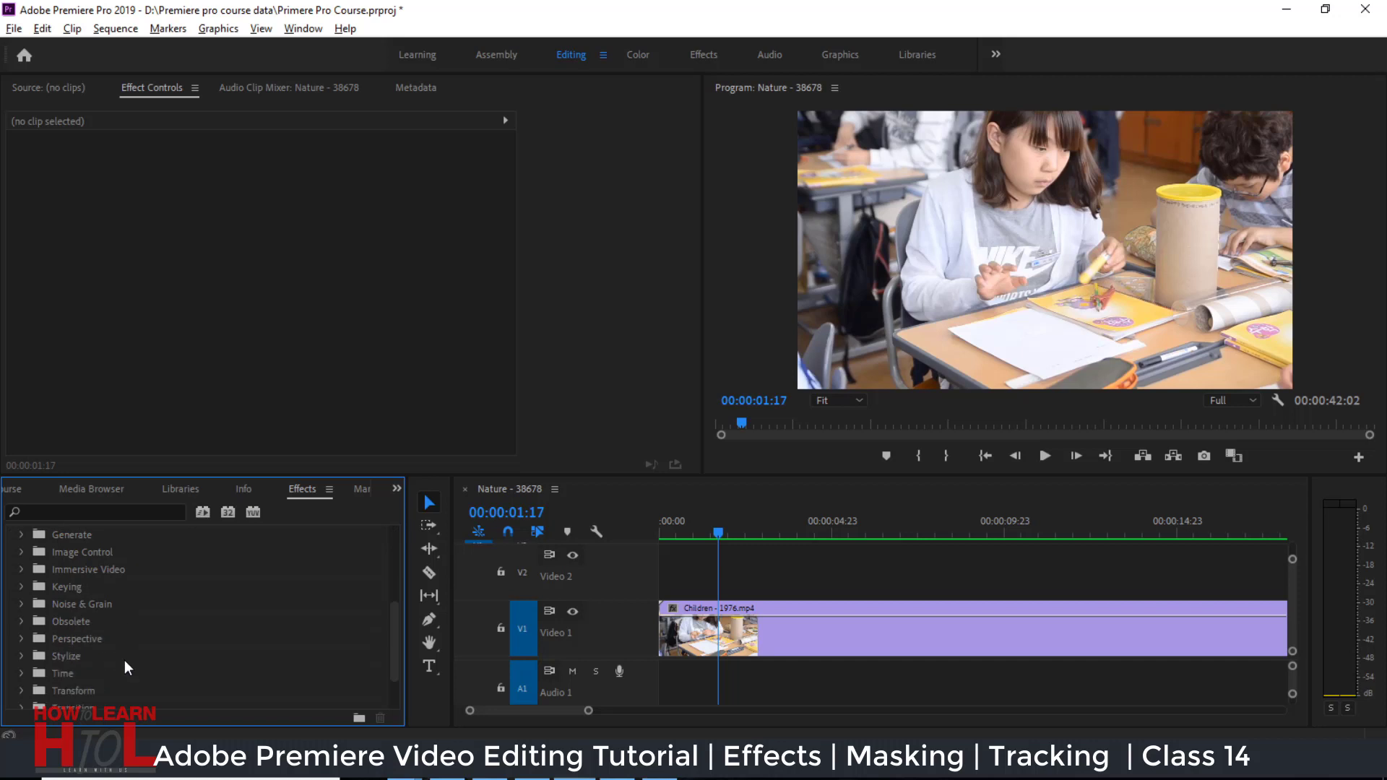
scroll(124, 661, down, 1)
scroll(124, 660, down, 1)
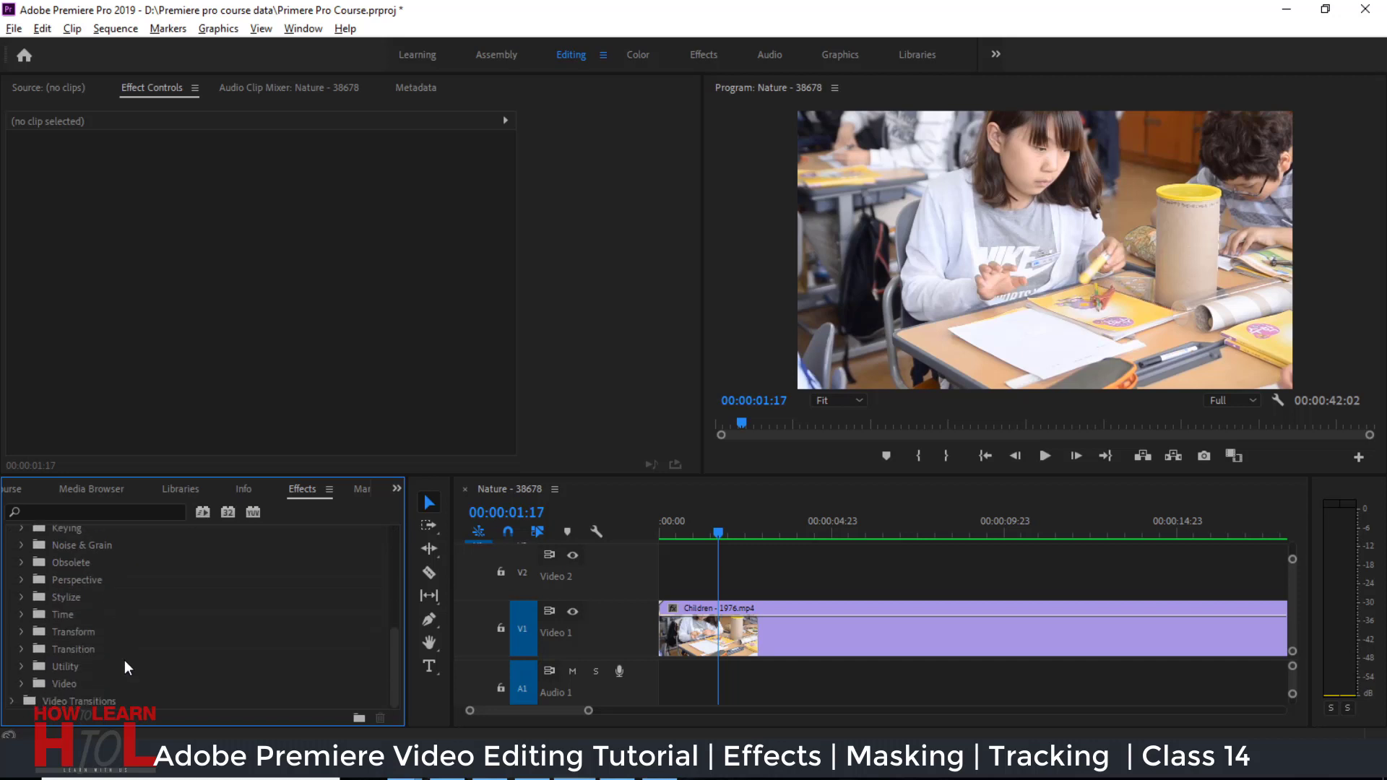
scroll(124, 660, up, 1)
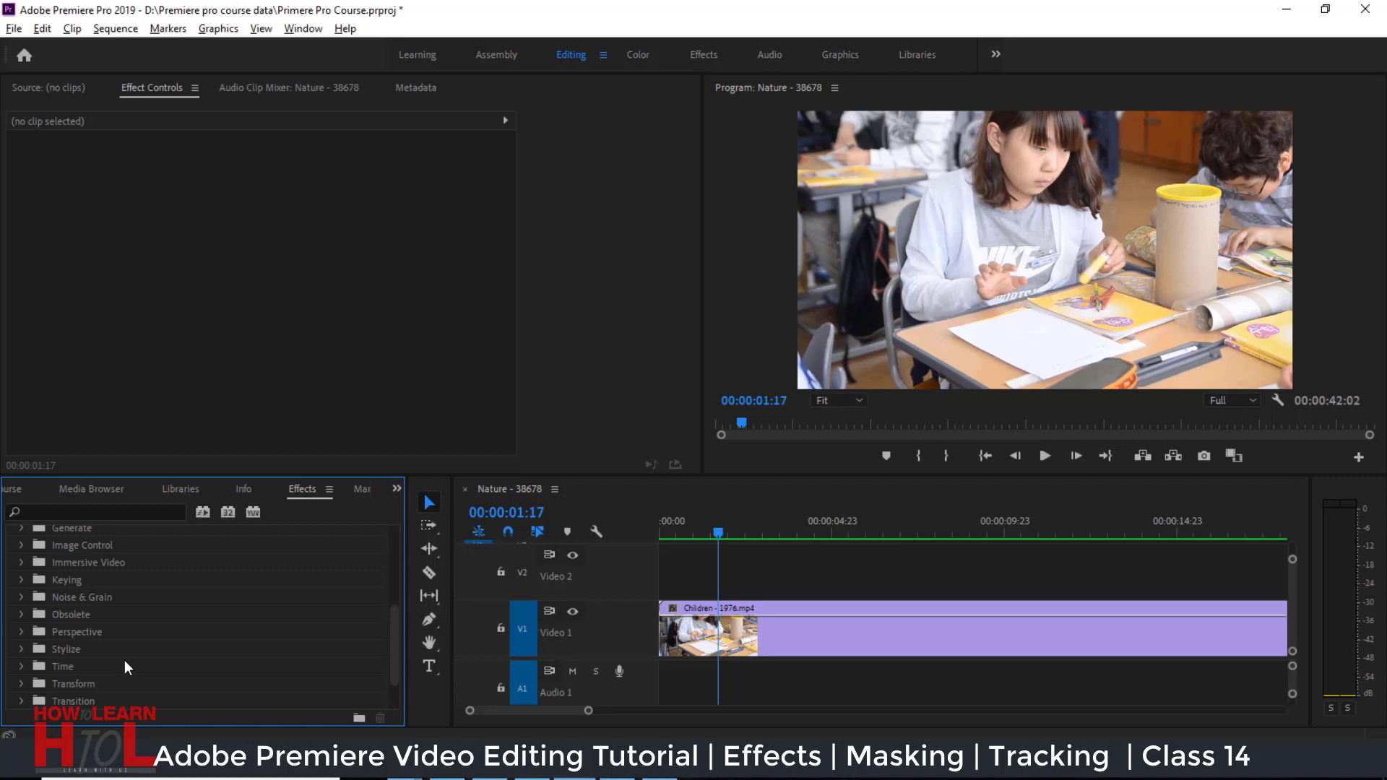
scroll(124, 661, up, 1)
scroll(125, 666, up, 1)
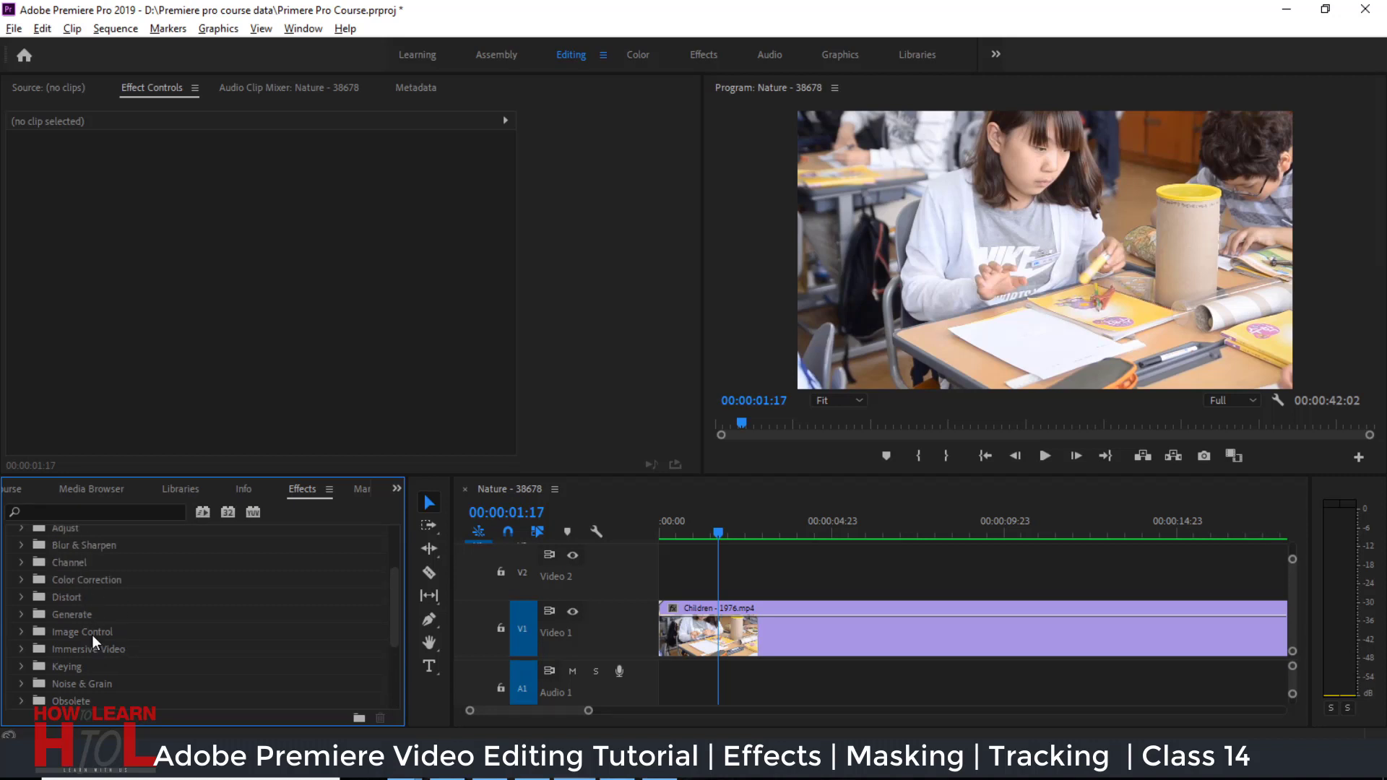
scroll(93, 634, up, 1)
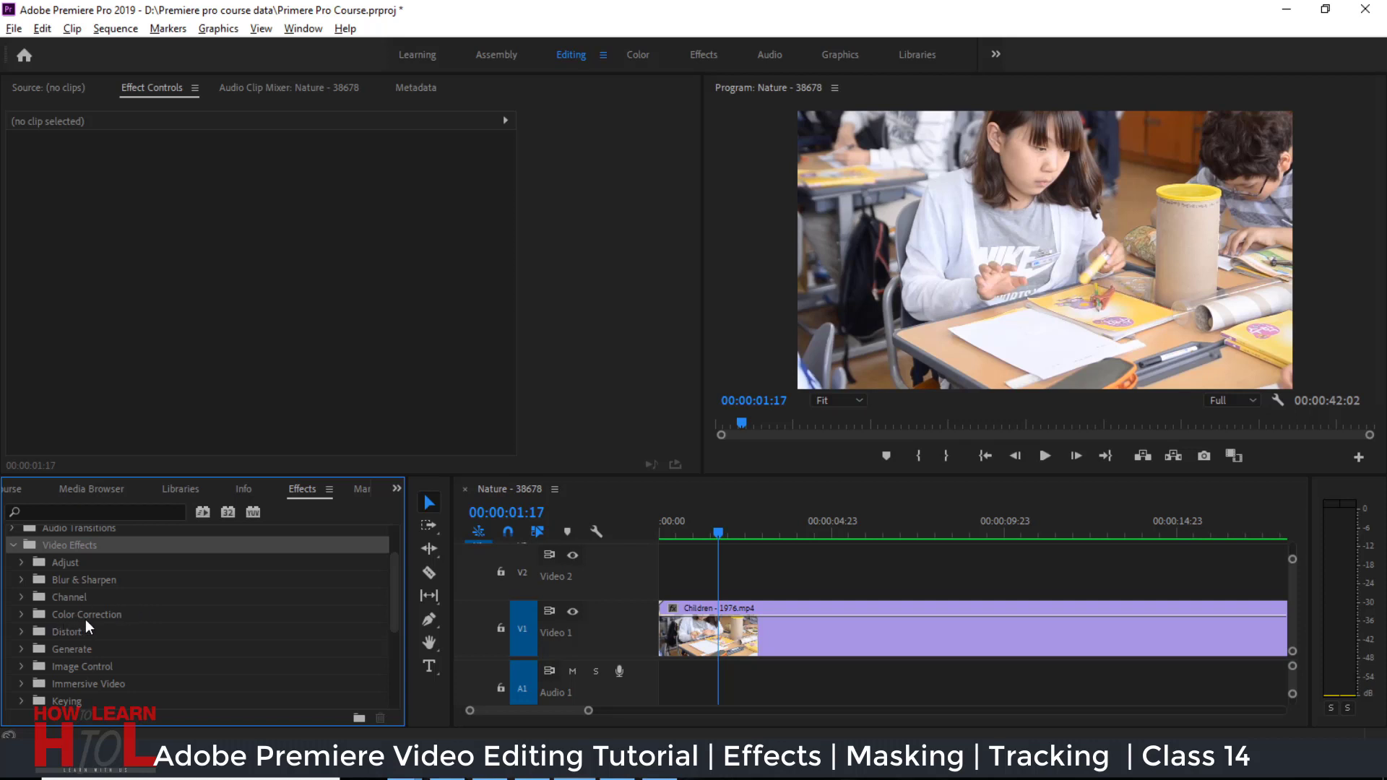
Peek into Color Correction, collapse it, and expand Blur & Sharpen to list Gaussian Blur
click(21, 614)
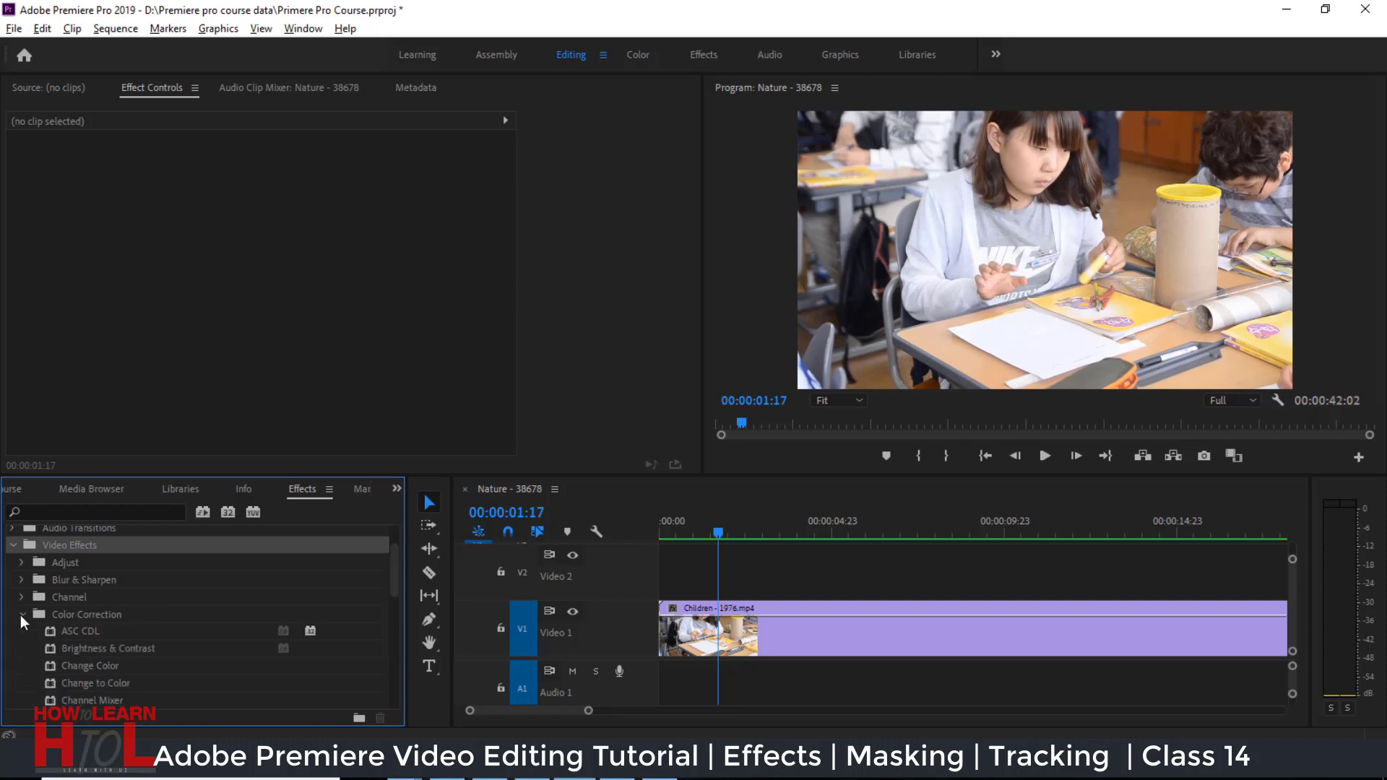
scroll(84, 661, down, 3)
scroll(96, 691, down, 3)
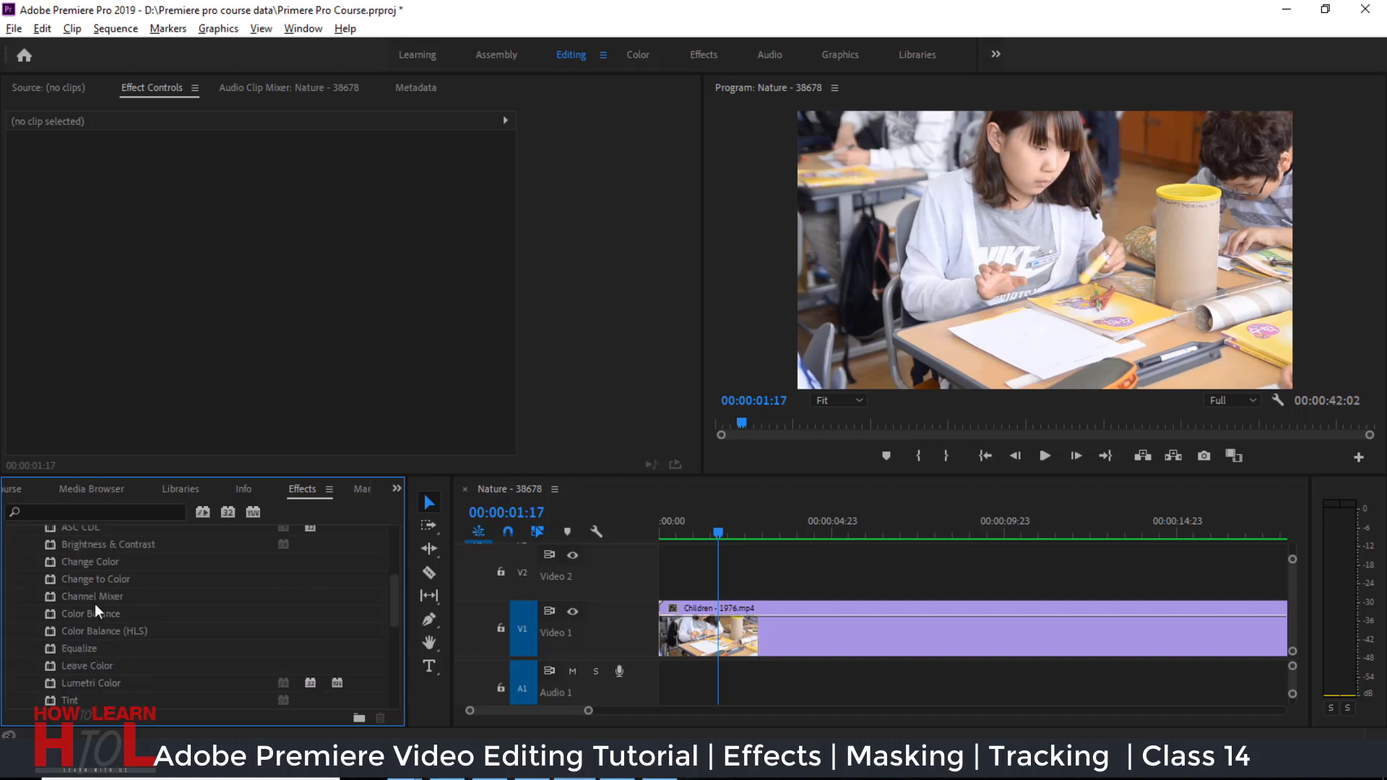
scroll(87, 666, up, 2)
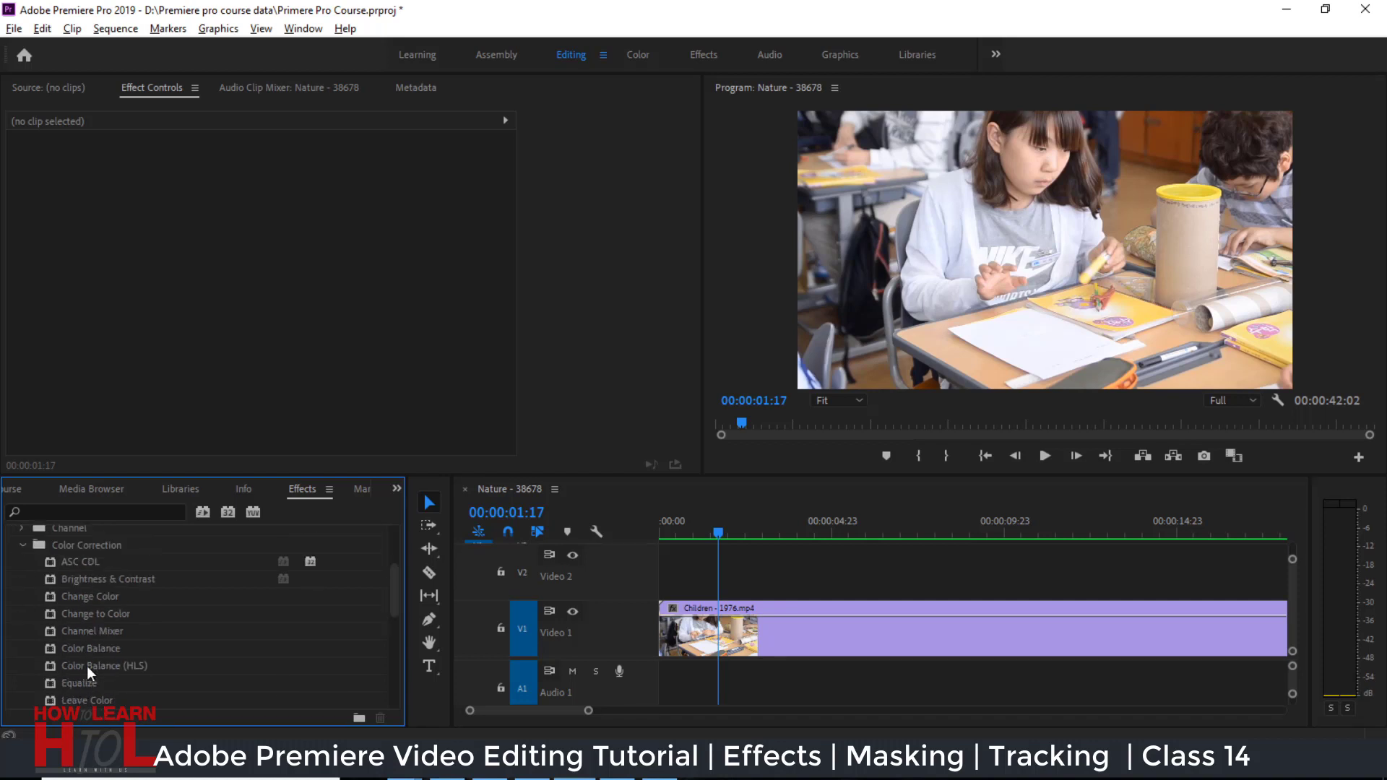
click(17, 545)
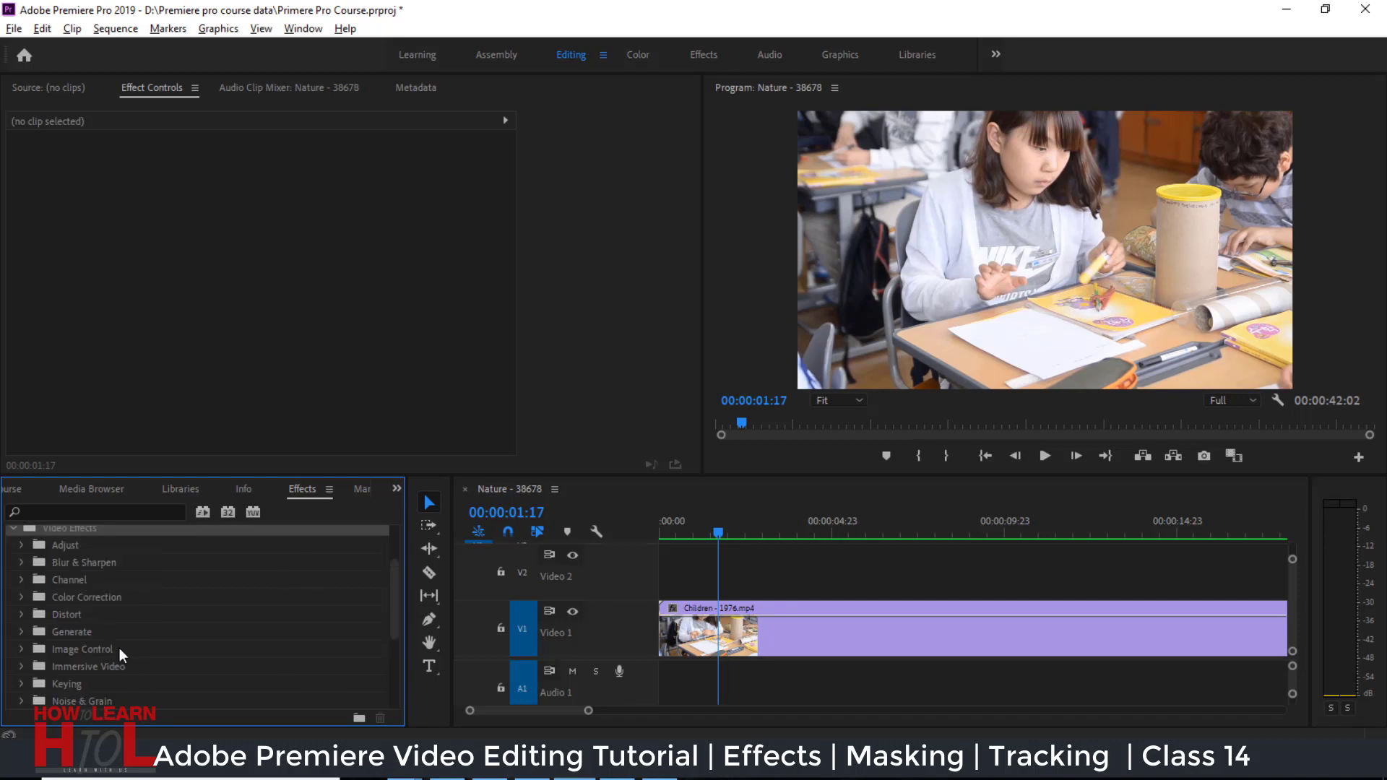
click(22, 562)
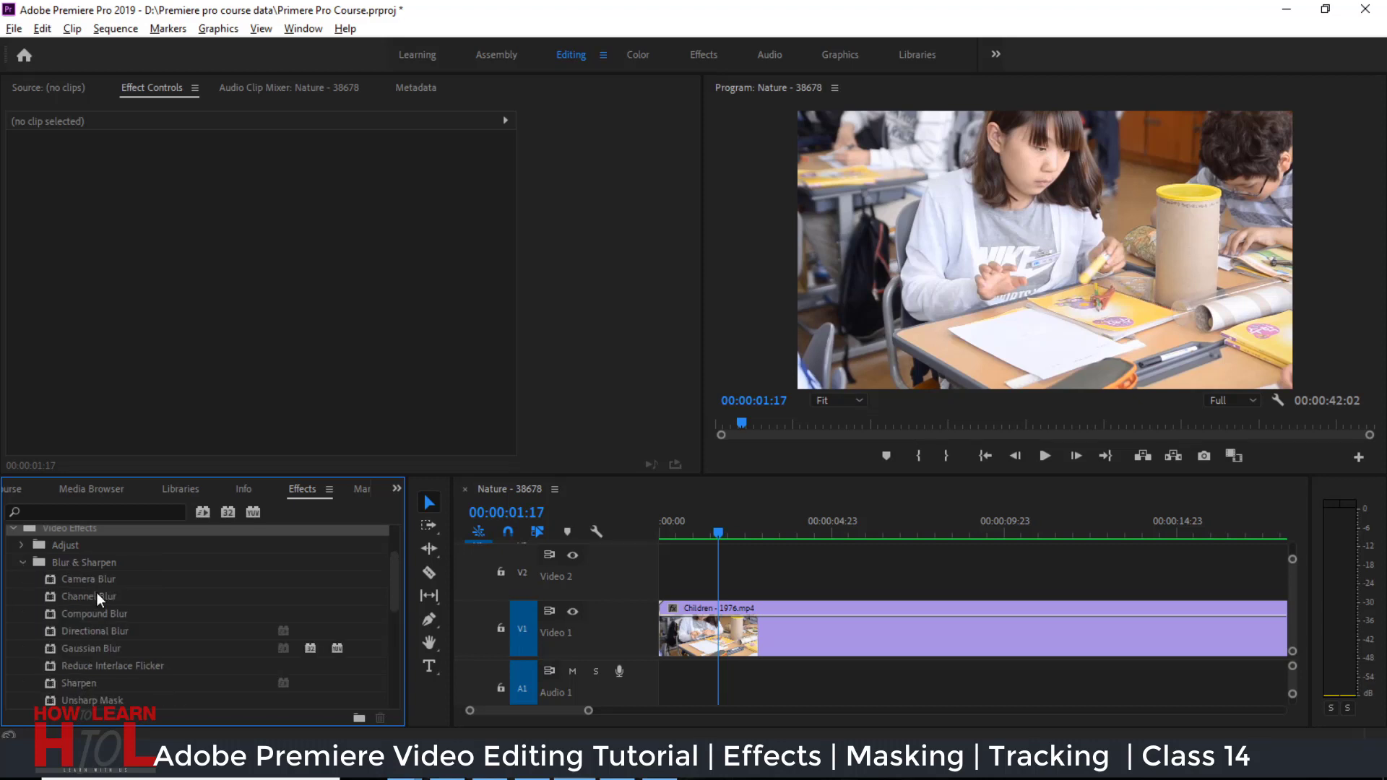
scroll(103, 652, down, 3)
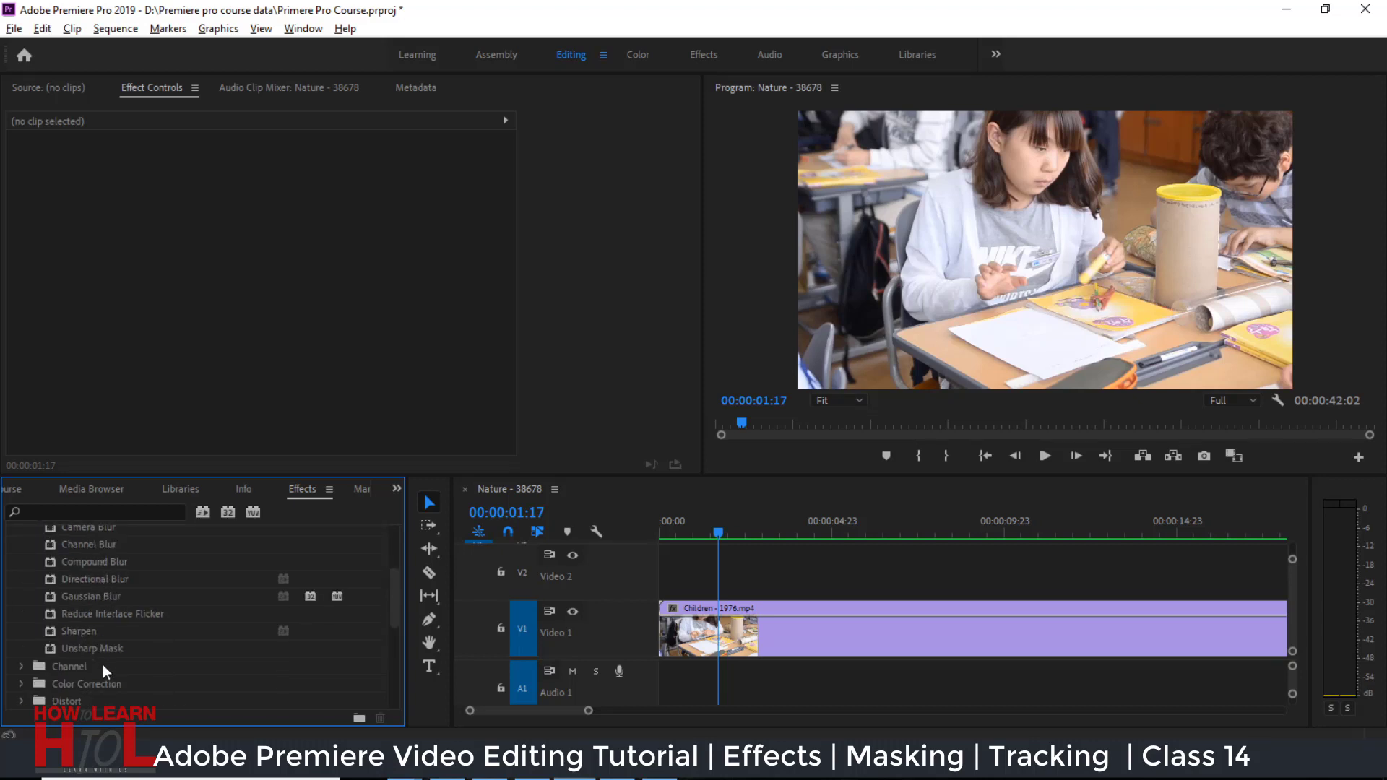
scroll(103, 664, up, 2)
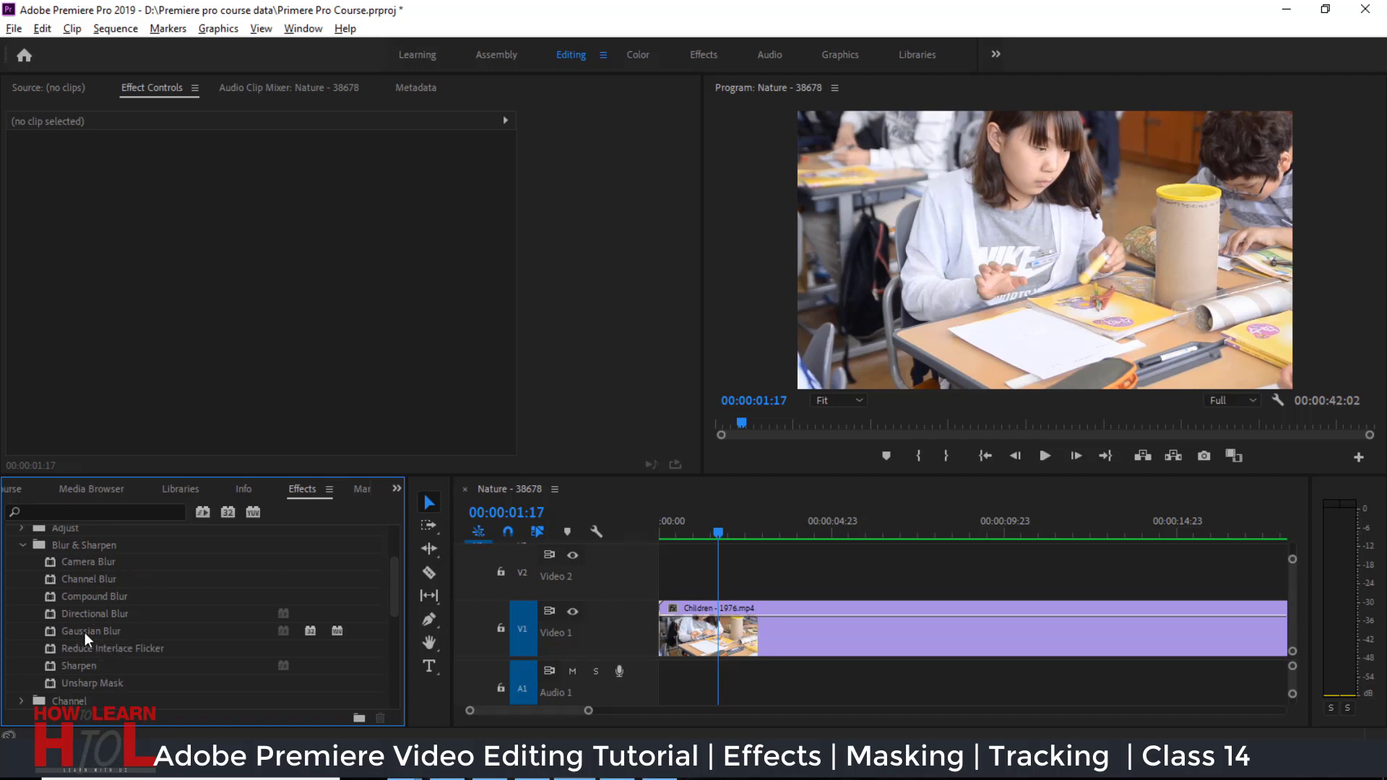
Drop Gaussian Blur onto the Children clip on V1 and move the playhead to 00:00:03:23
mouse_move(76, 630)
mouse_down()
mouse_move(768, 630)
mouse_move(738, 636)
mouse_up()
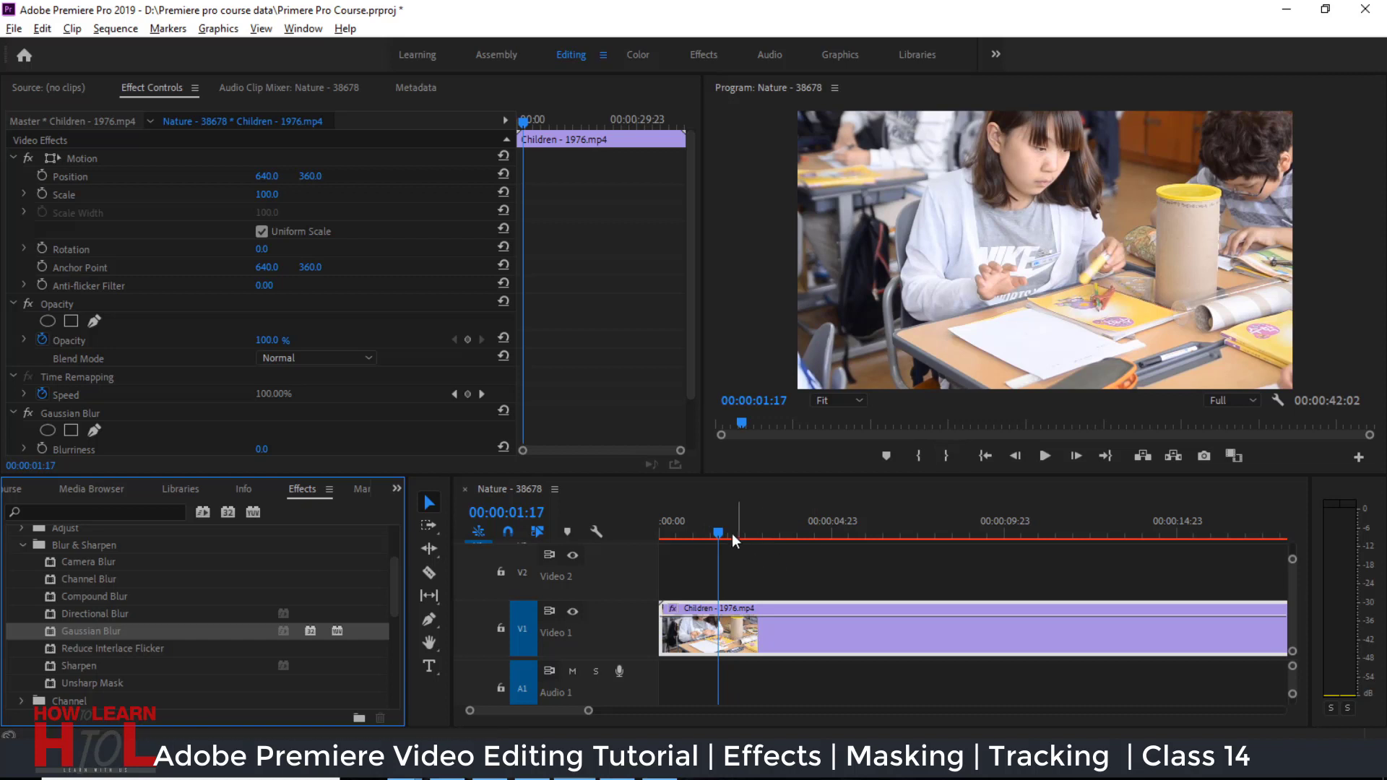
drag(728, 531, 799, 530)
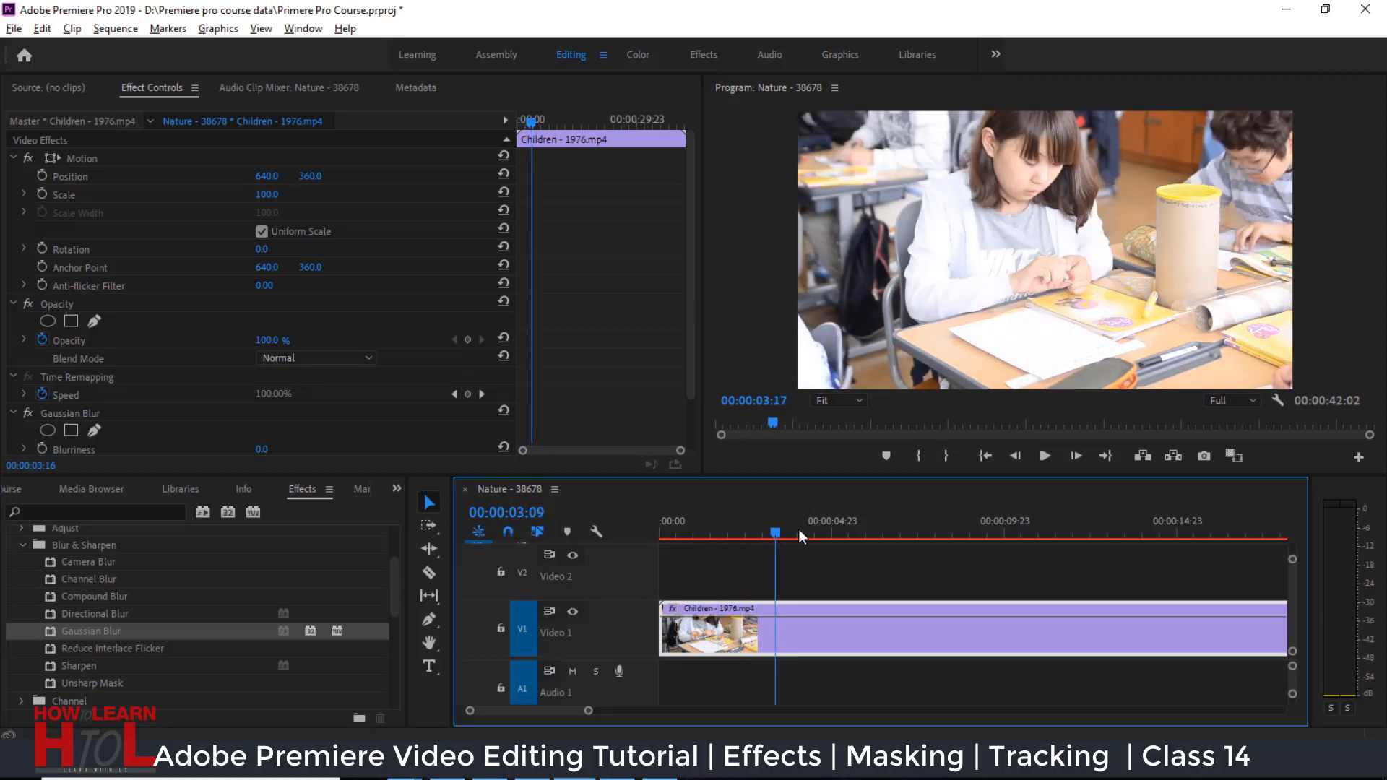
drag(799, 531, 799, 538)
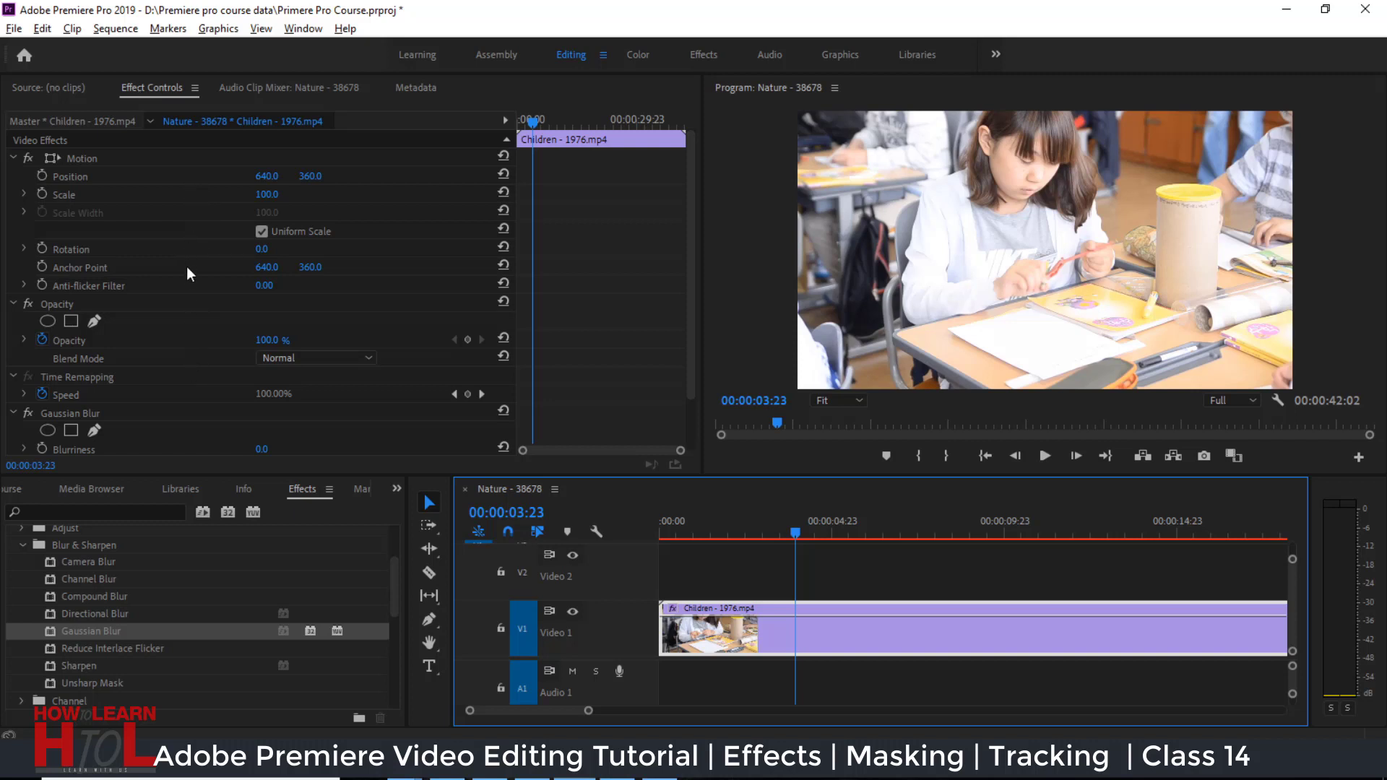
Show Gaussian Blur's settings and scrub Blurriness up to 36, then back down to 17
scroll(191, 296, down, 2)
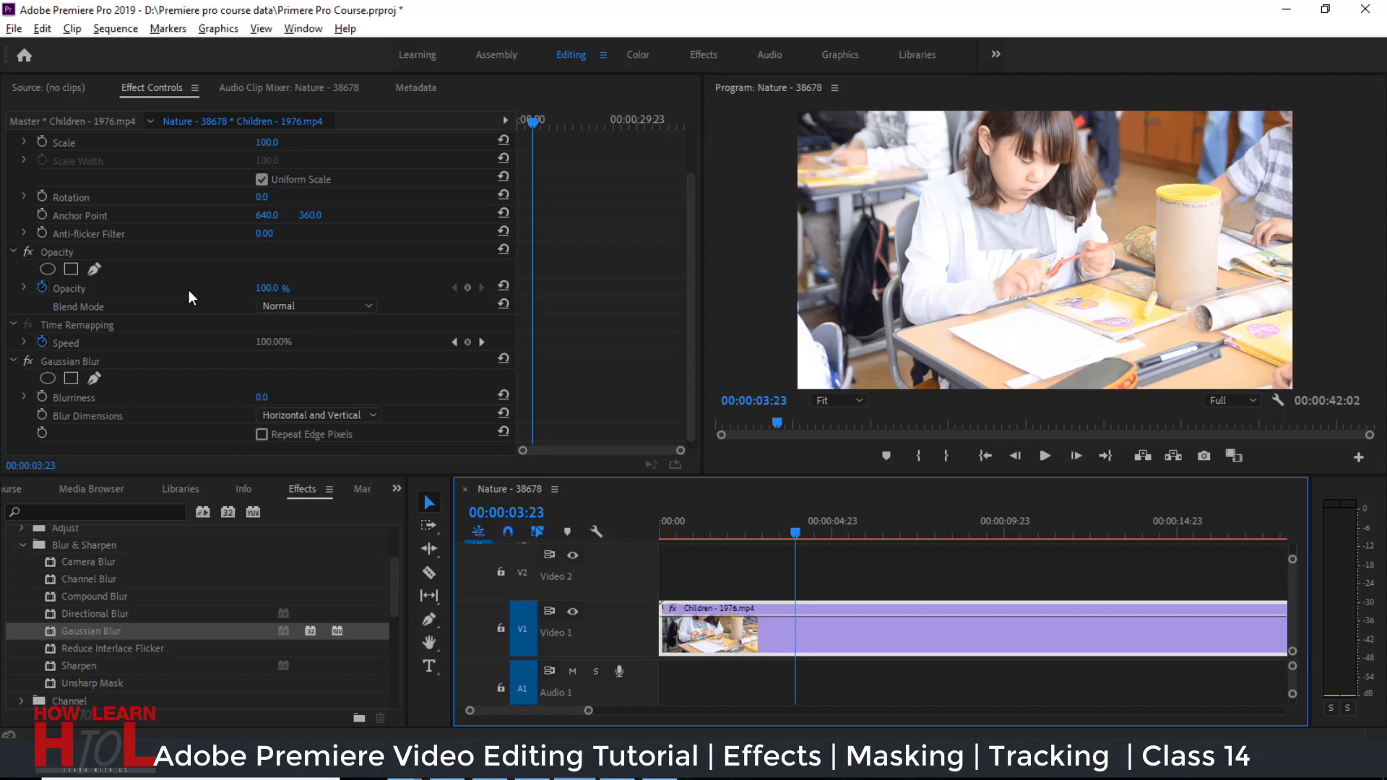
scroll(189, 292, down, 1)
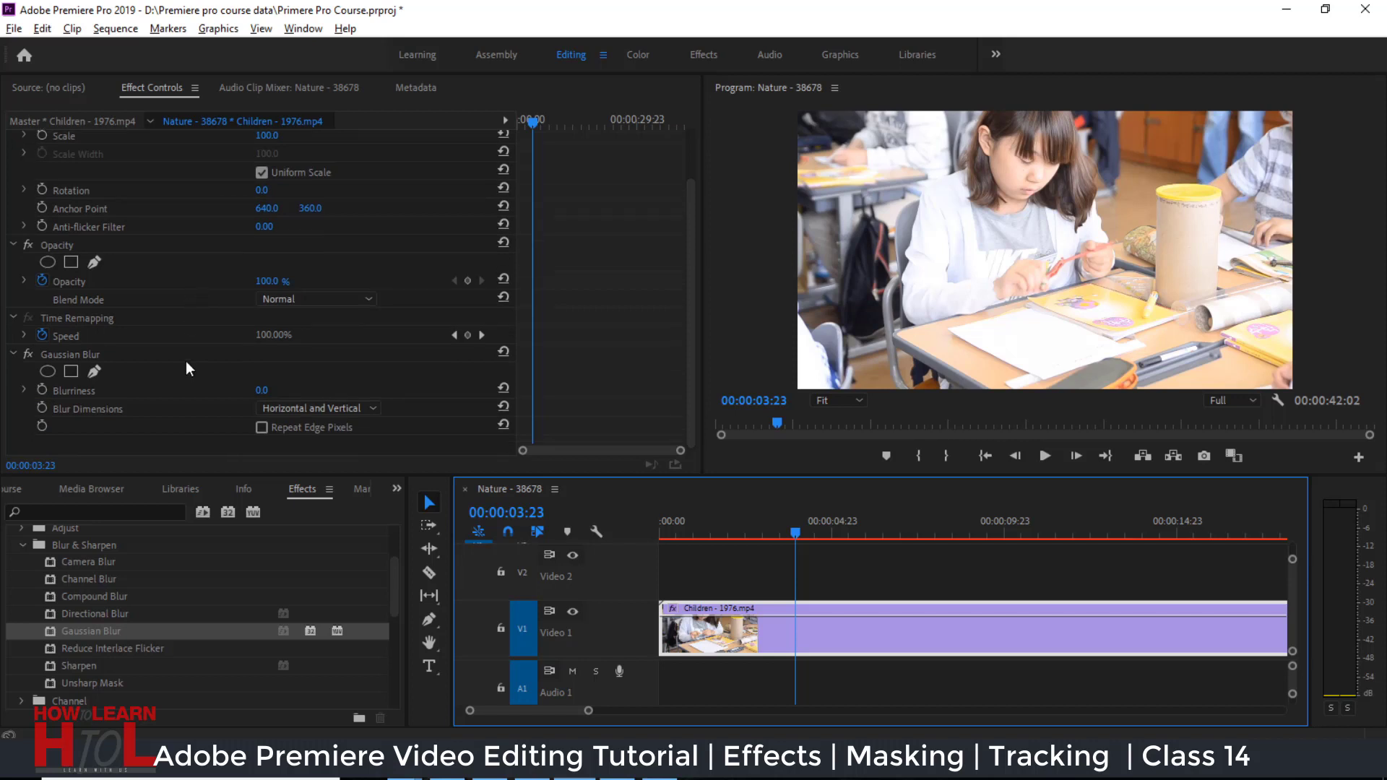
click(14, 354)
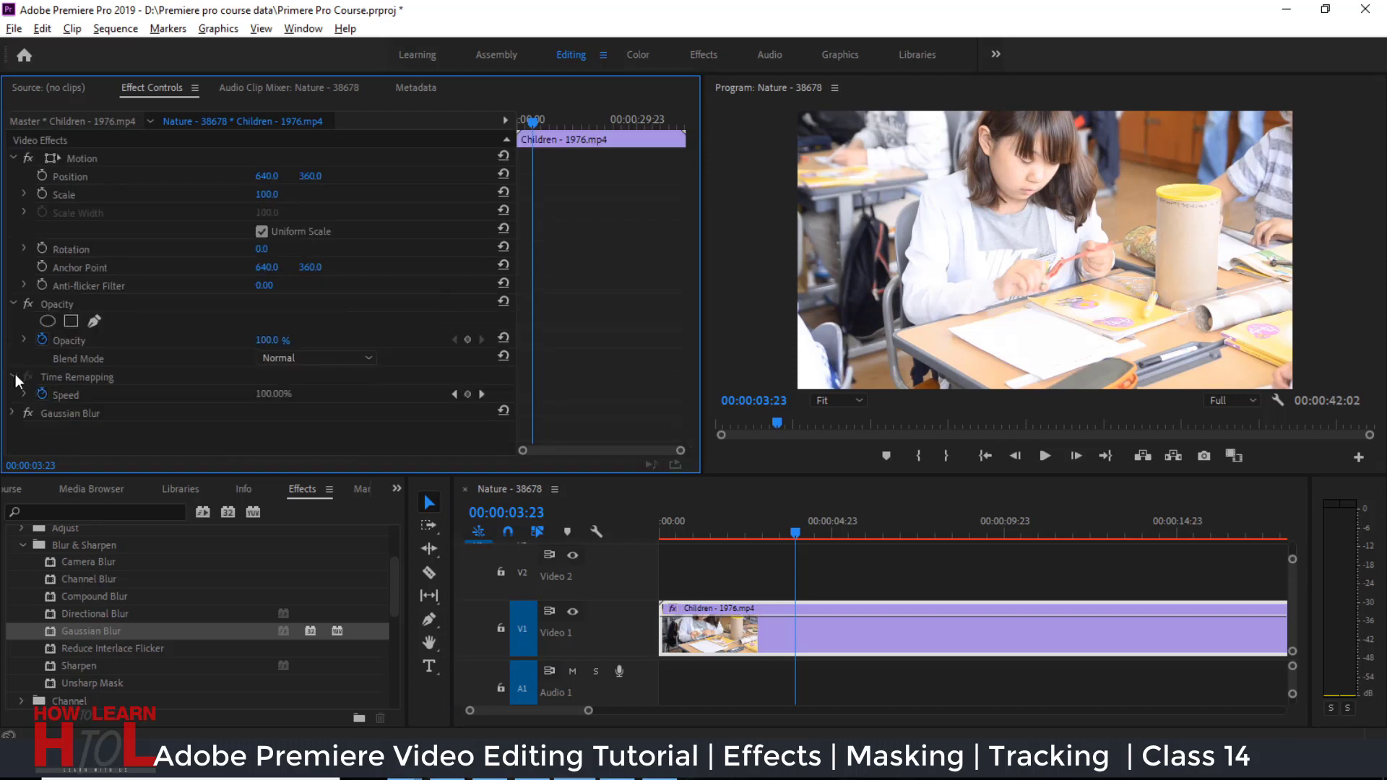
click(13, 413)
scroll(50, 414, down, 2)
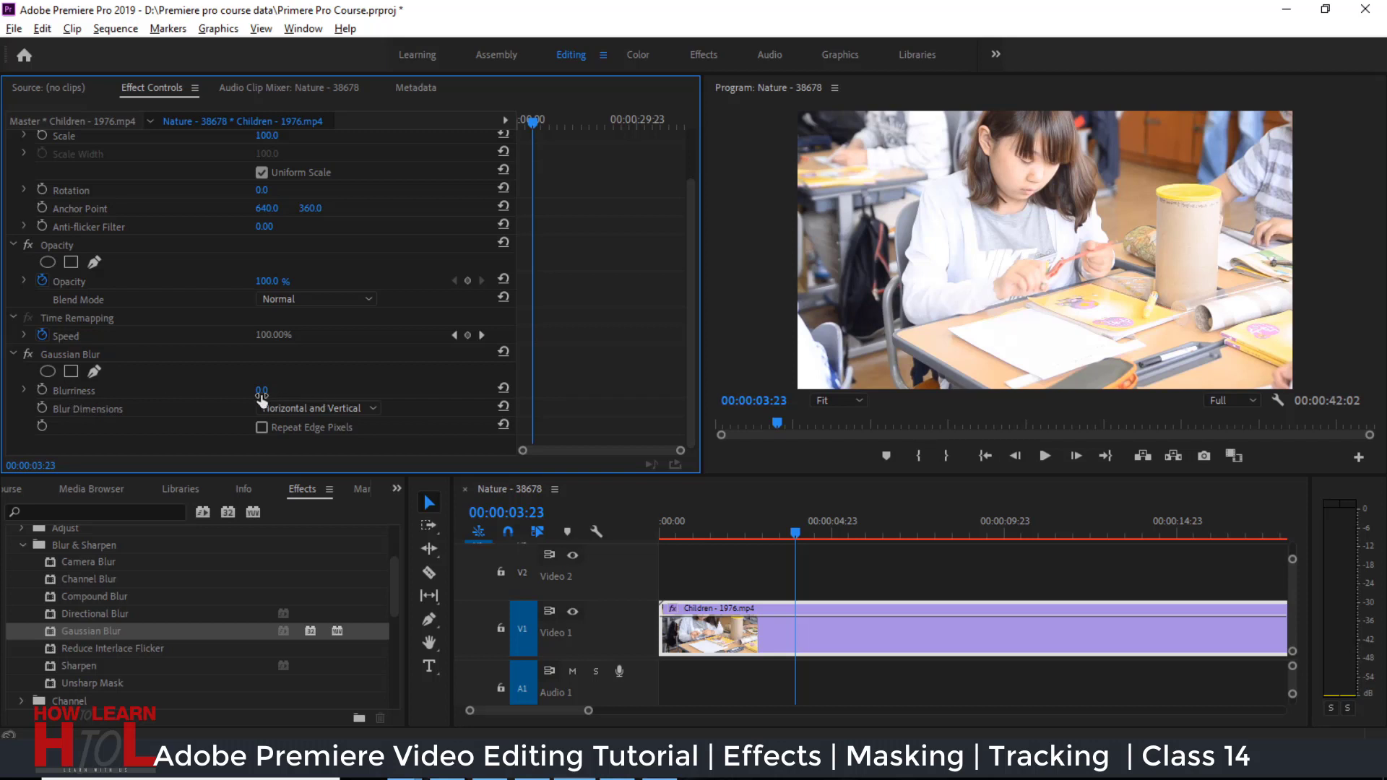
drag(261, 391, 288, 391)
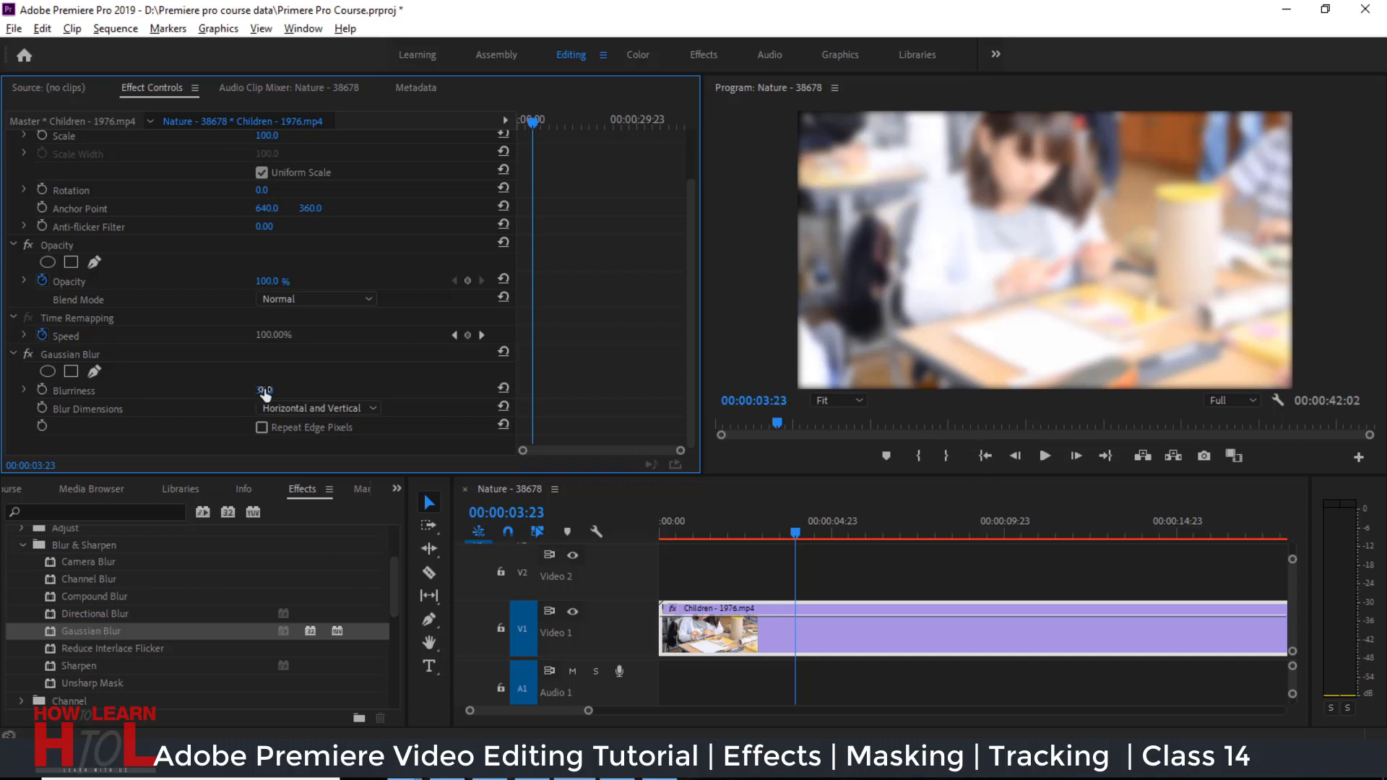
drag(267, 390, 280, 392)
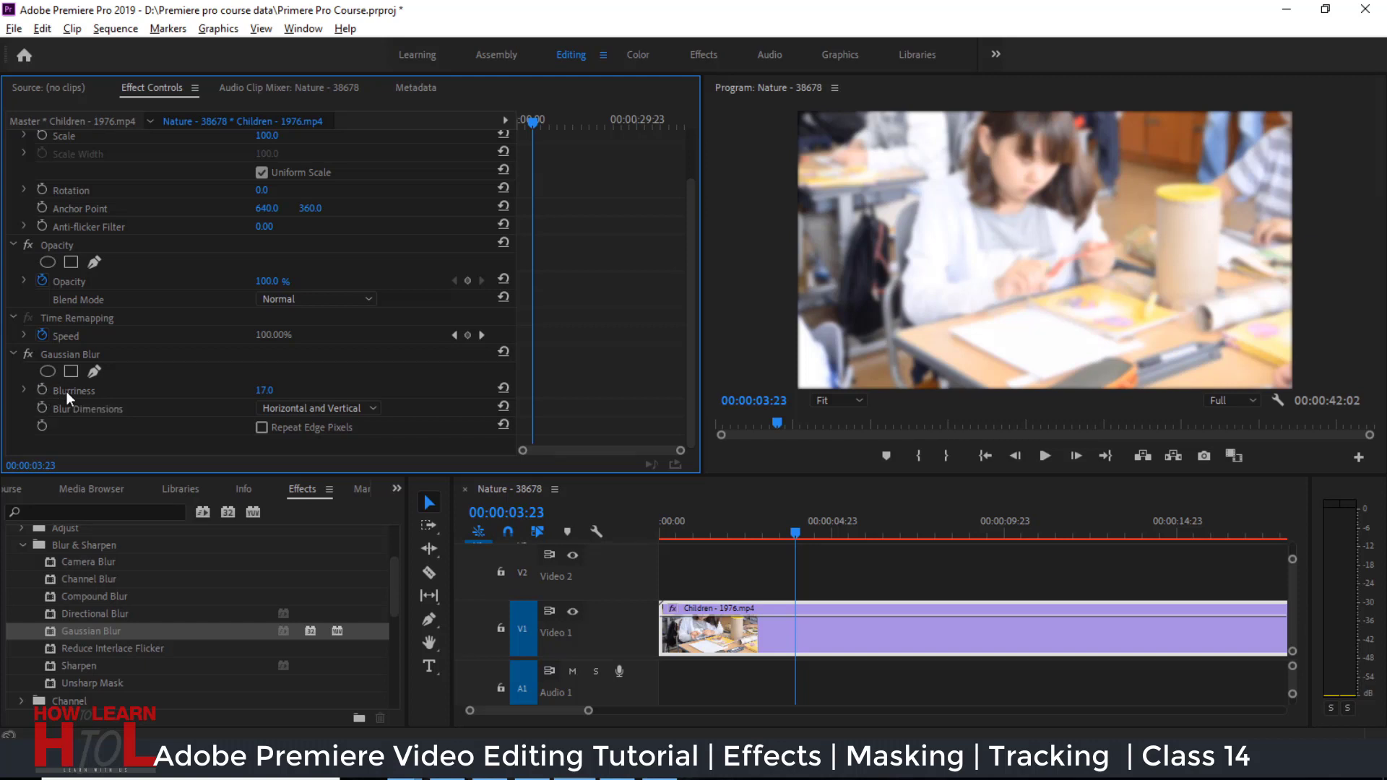
Add Sharpen and Compound Blur to the Children clip, then select Compound Blur in Effect Controls
click(61, 629)
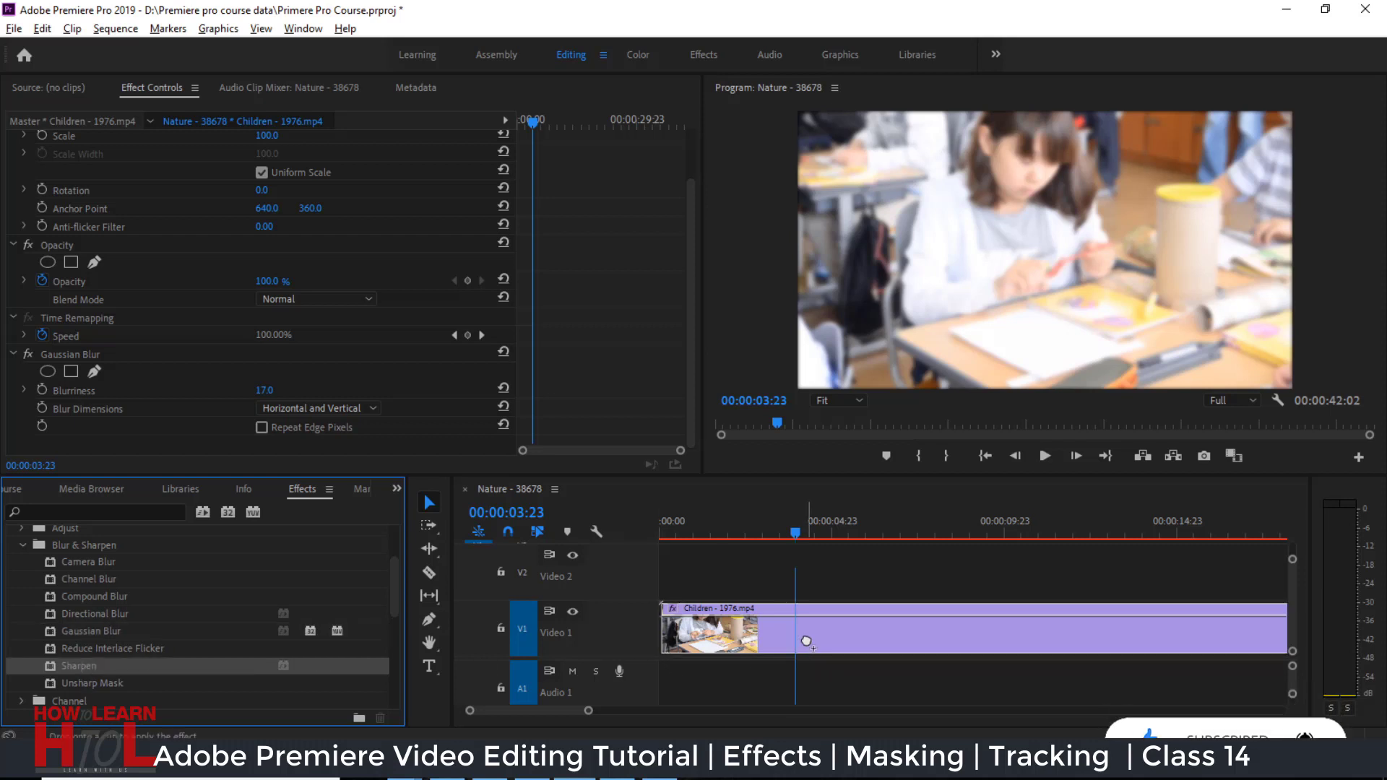
drag(81, 666, 793, 642)
scroll(47, 383, down, 3)
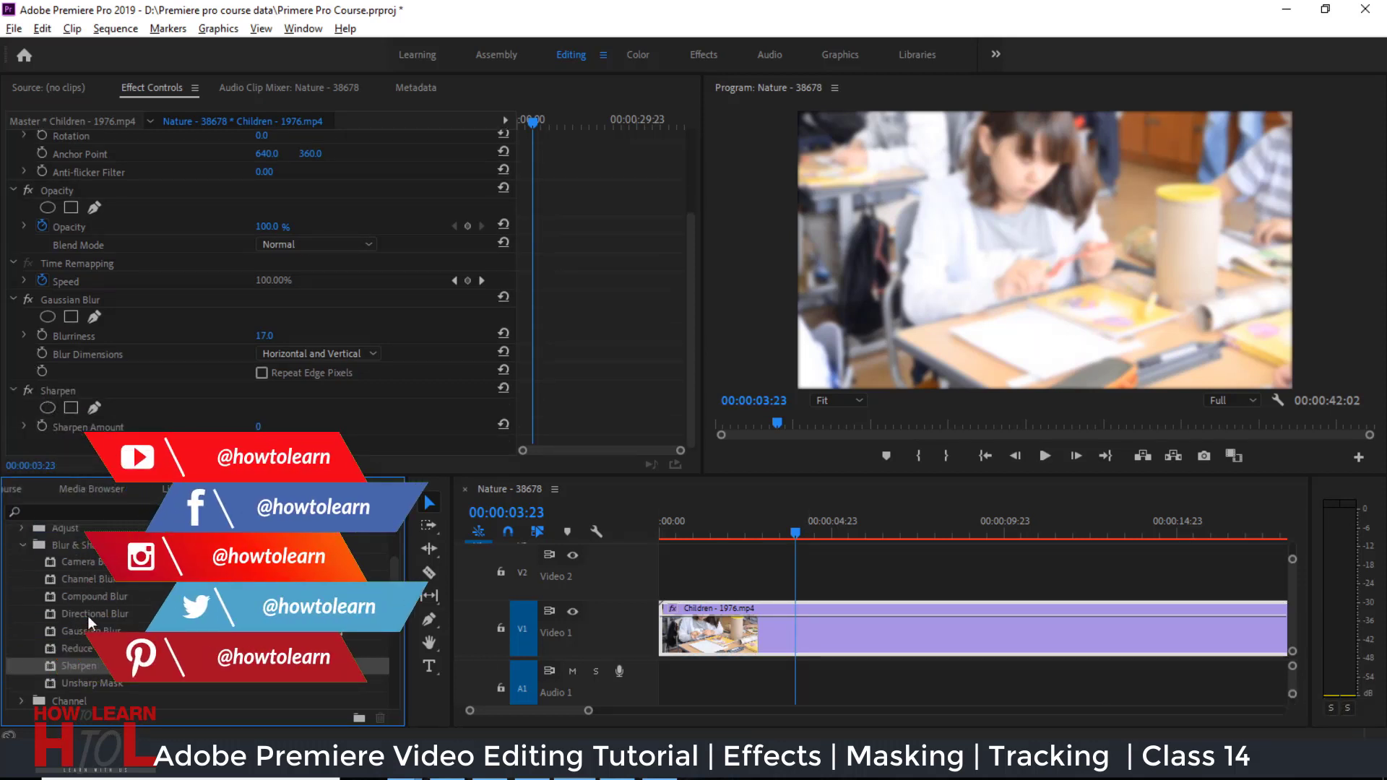
drag(89, 596, 144, 593)
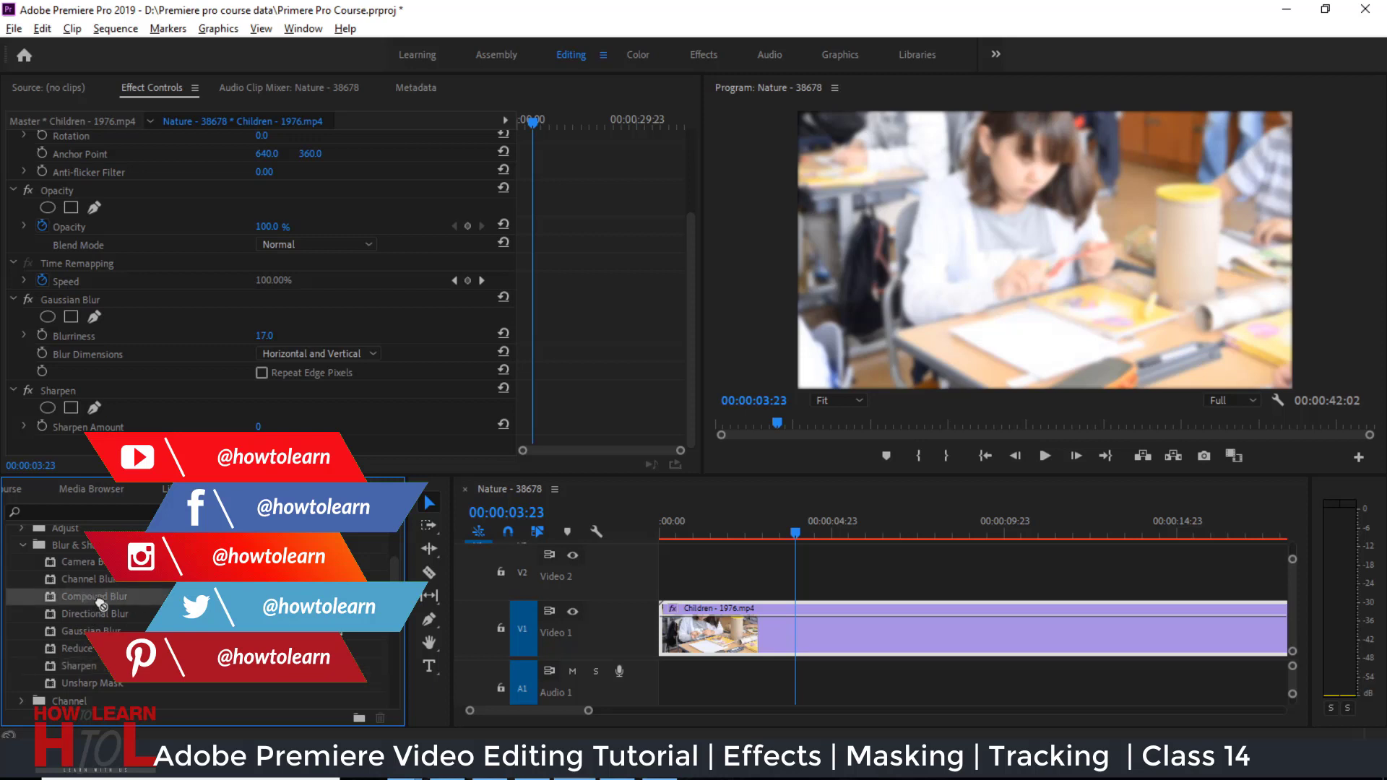
drag(144, 593, 874, 630)
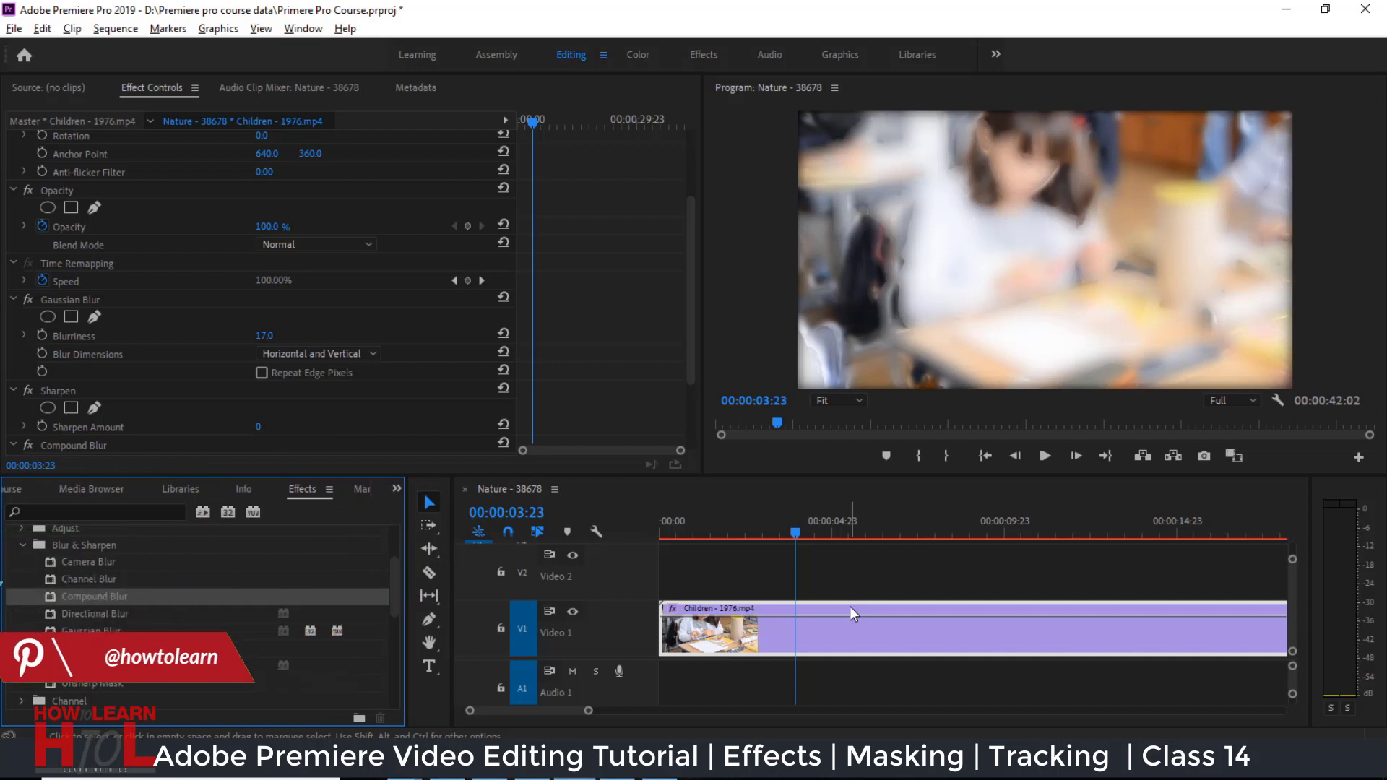
scroll(193, 374, down, 3)
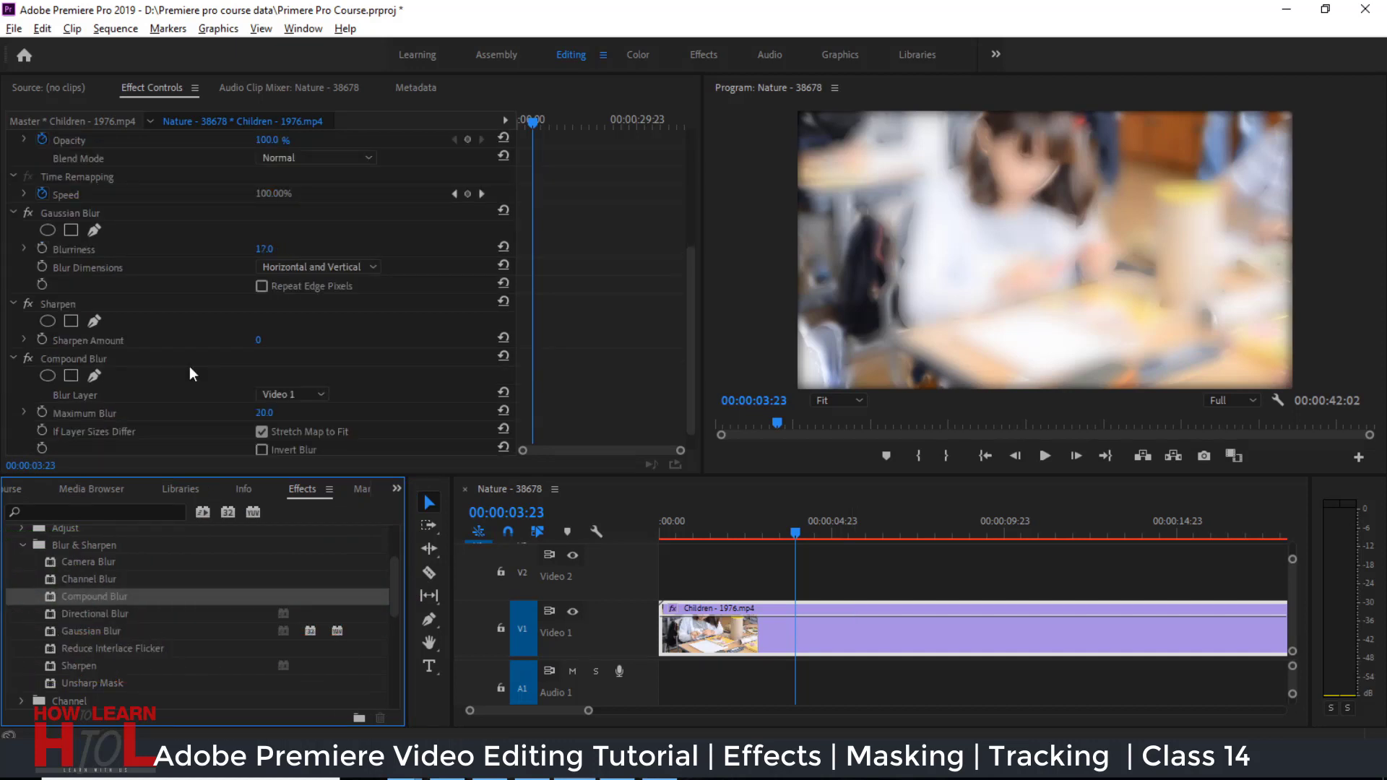
click(67, 364)
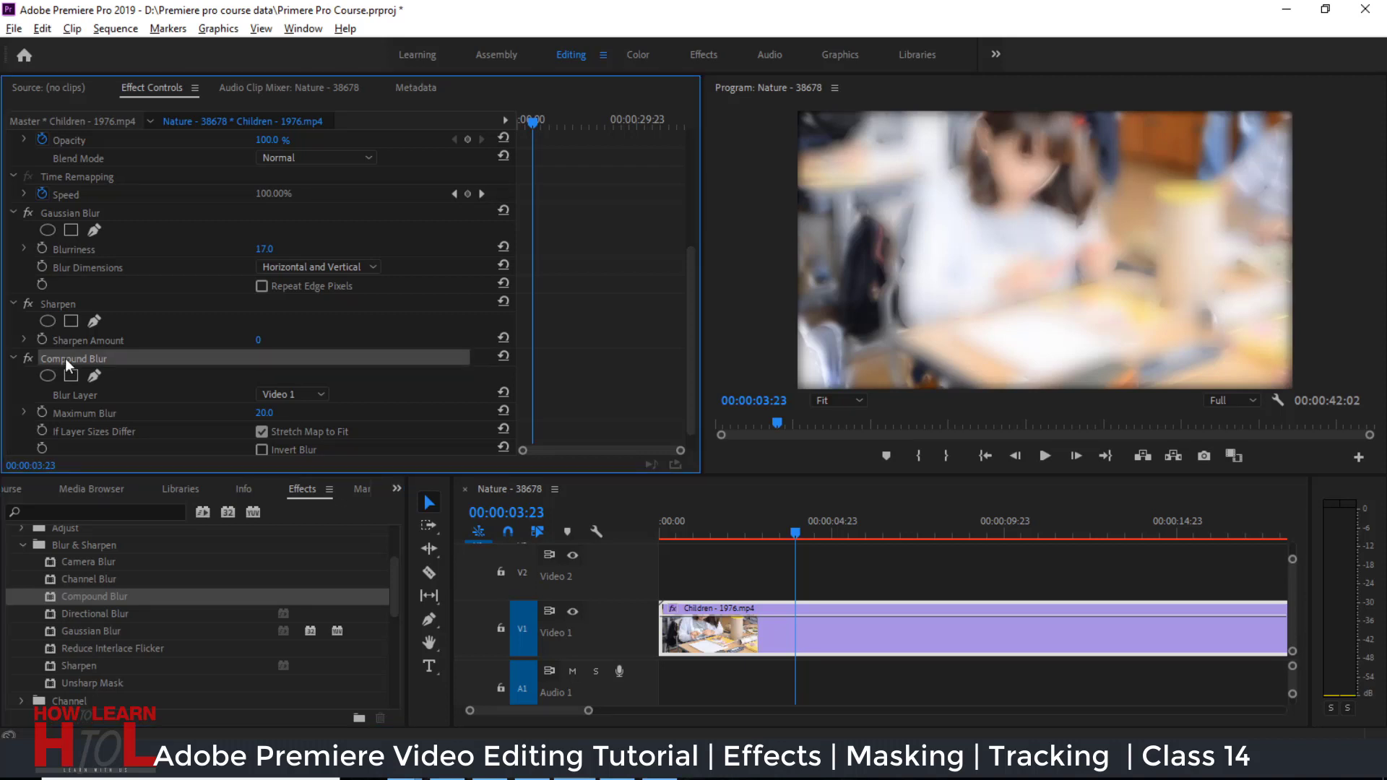
Delete Compound Blur and Sharpen, leaving only Gaussian Blur at Blurriness 17
key(Delete)
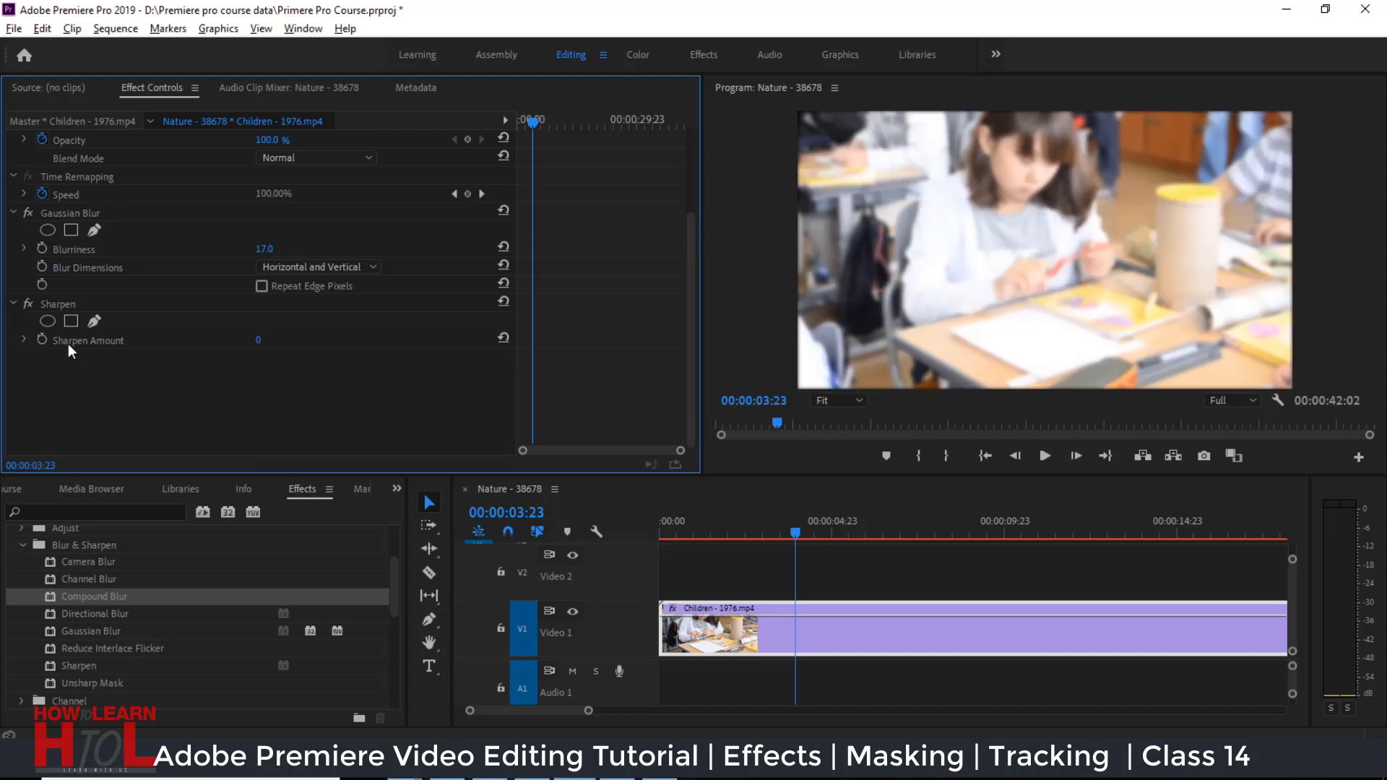
click(56, 306)
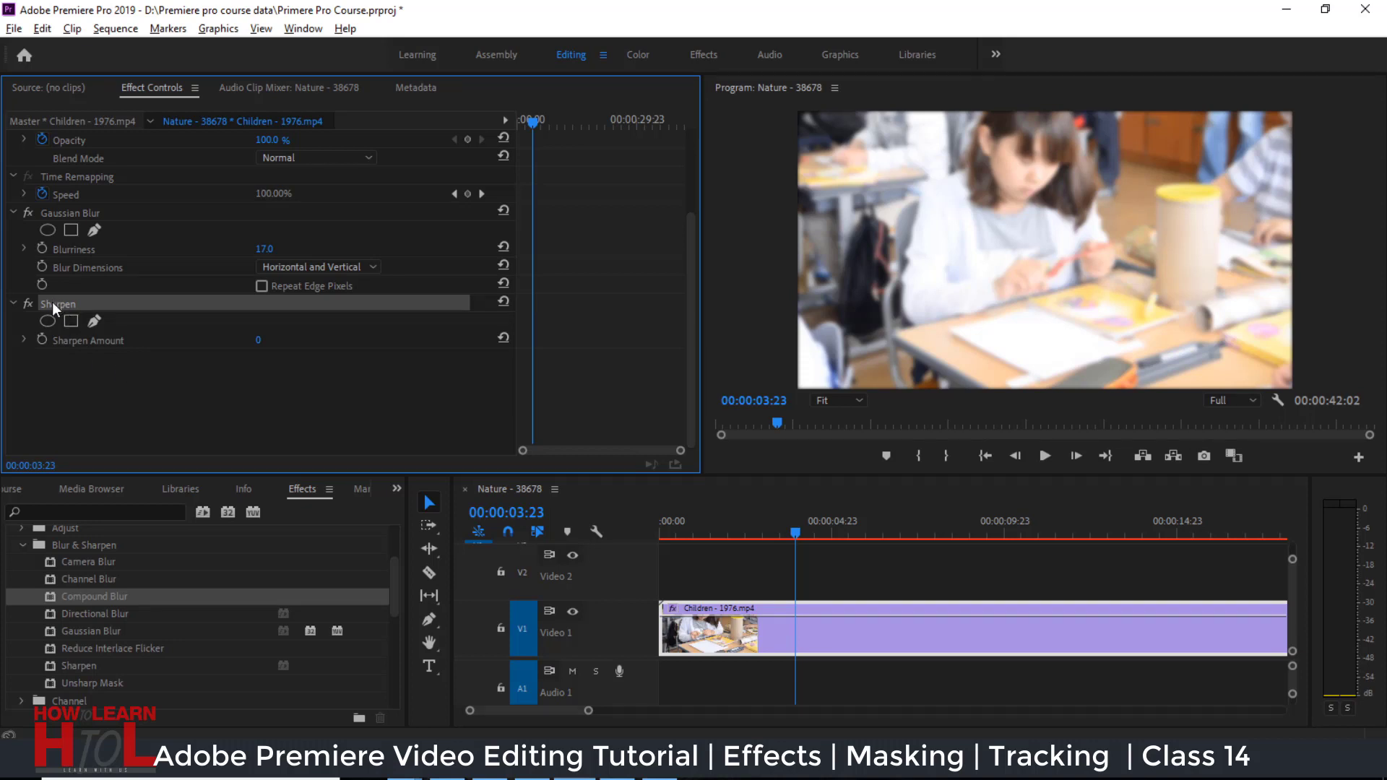
key(Delete)
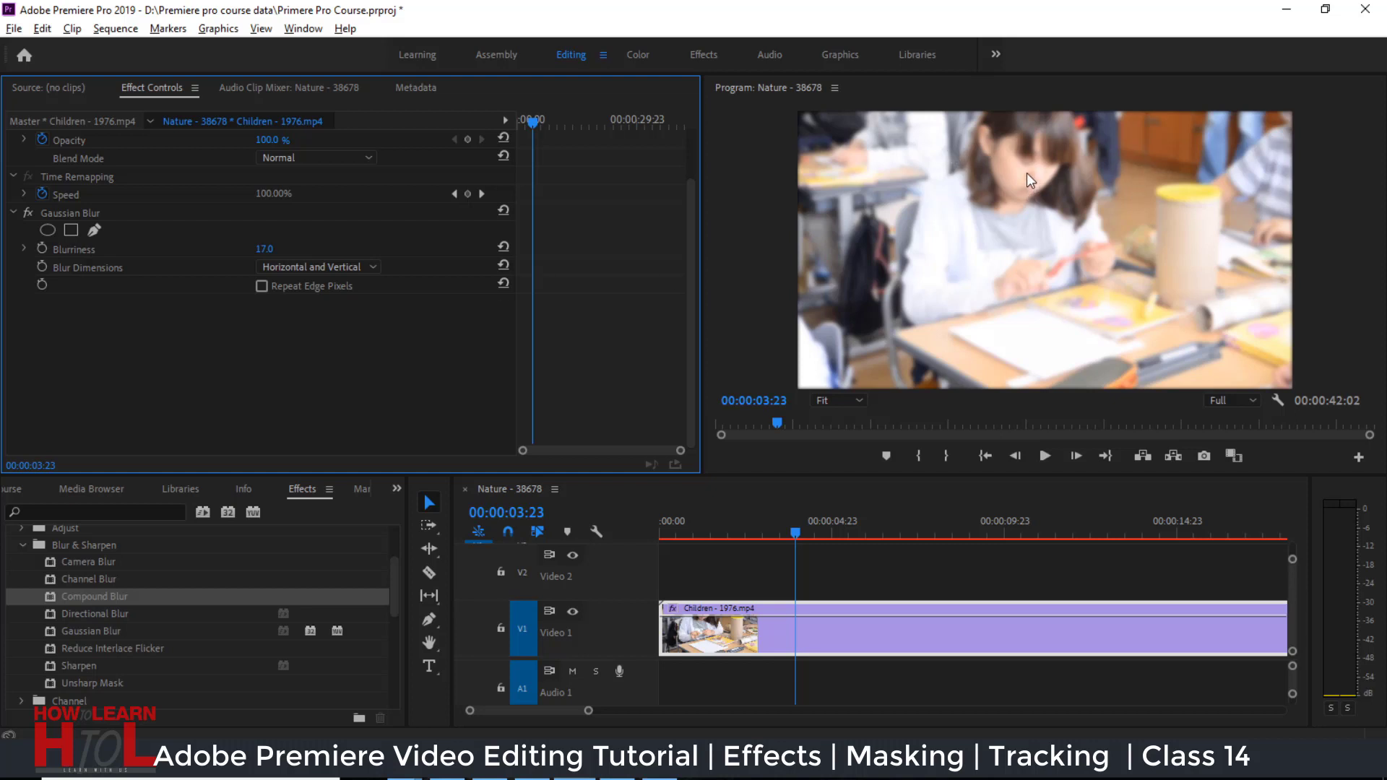
Add an ellipse mask to Gaussian Blur and fit it over the girl's face at the clip's start
click(47, 230)
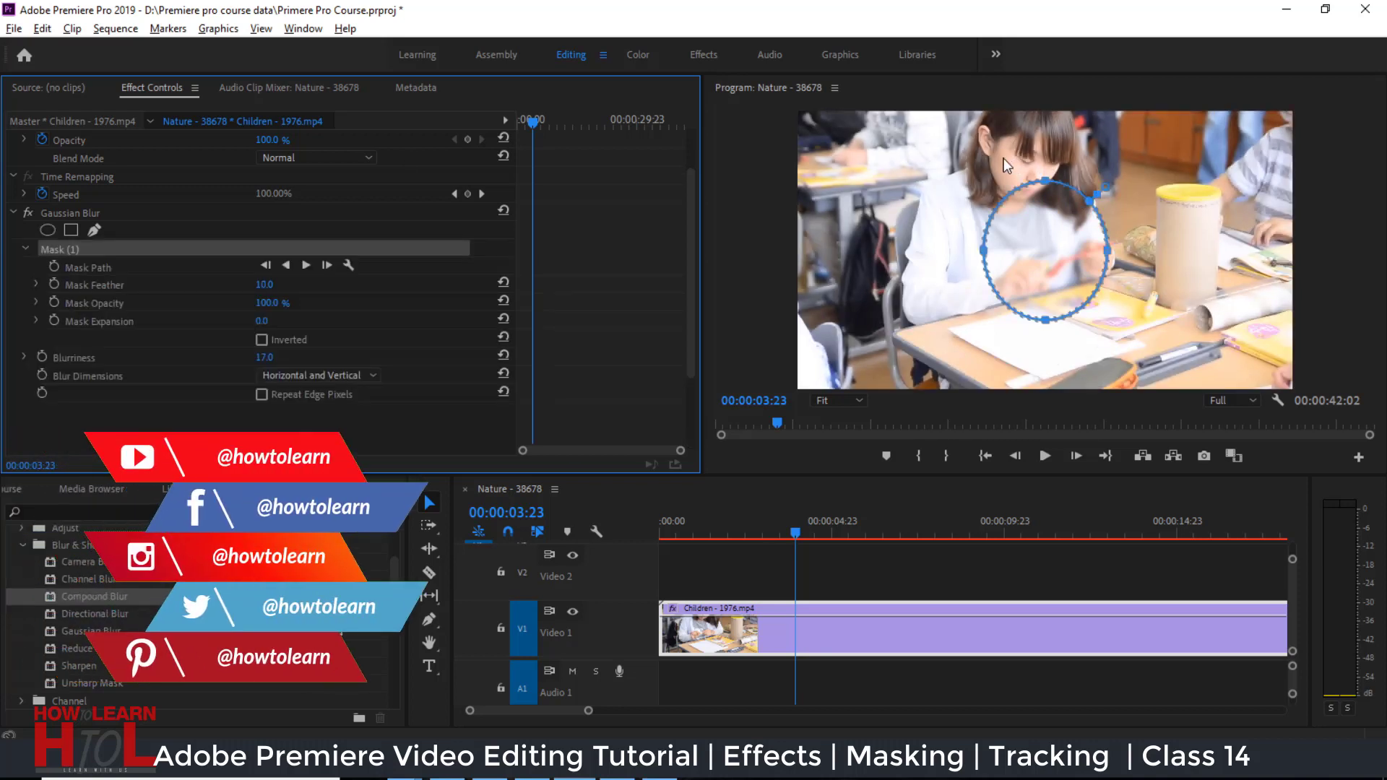
click(796, 538)
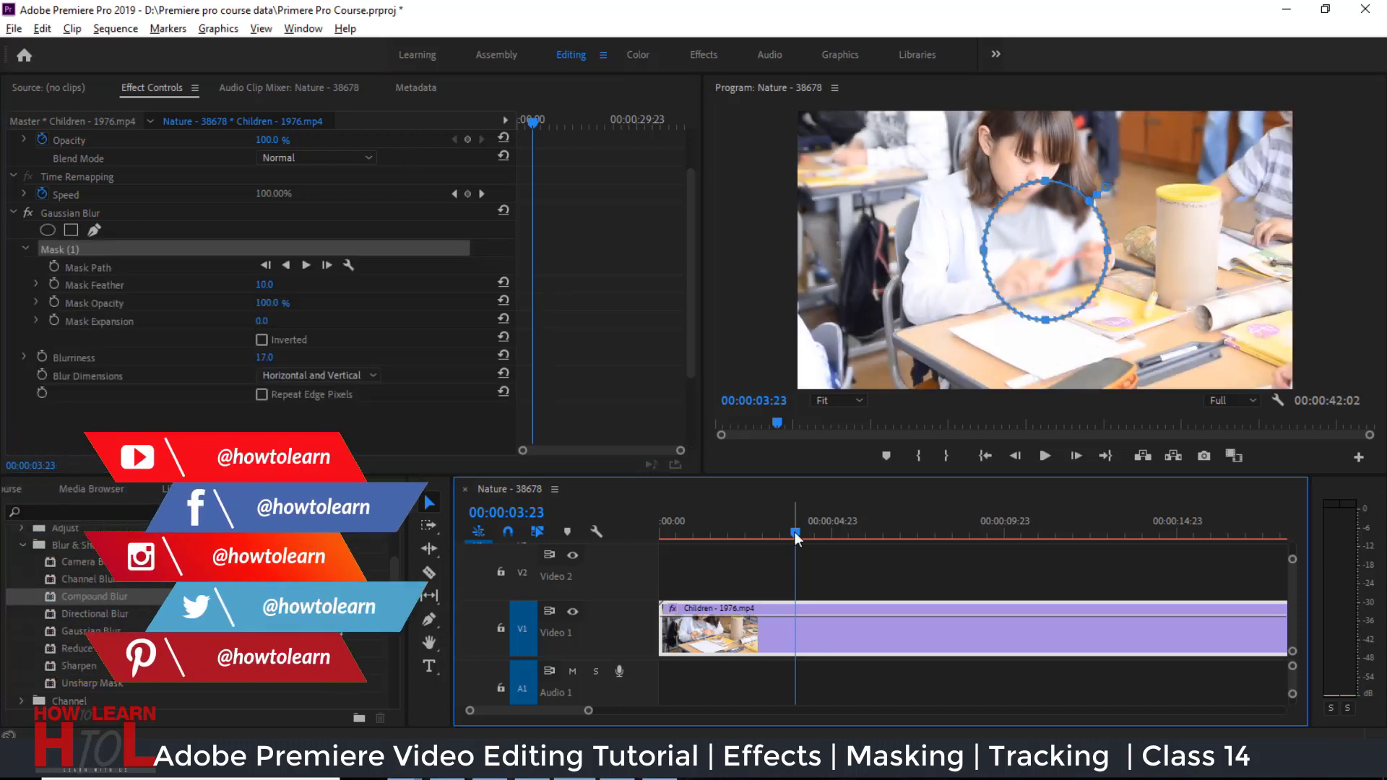
key(Home)
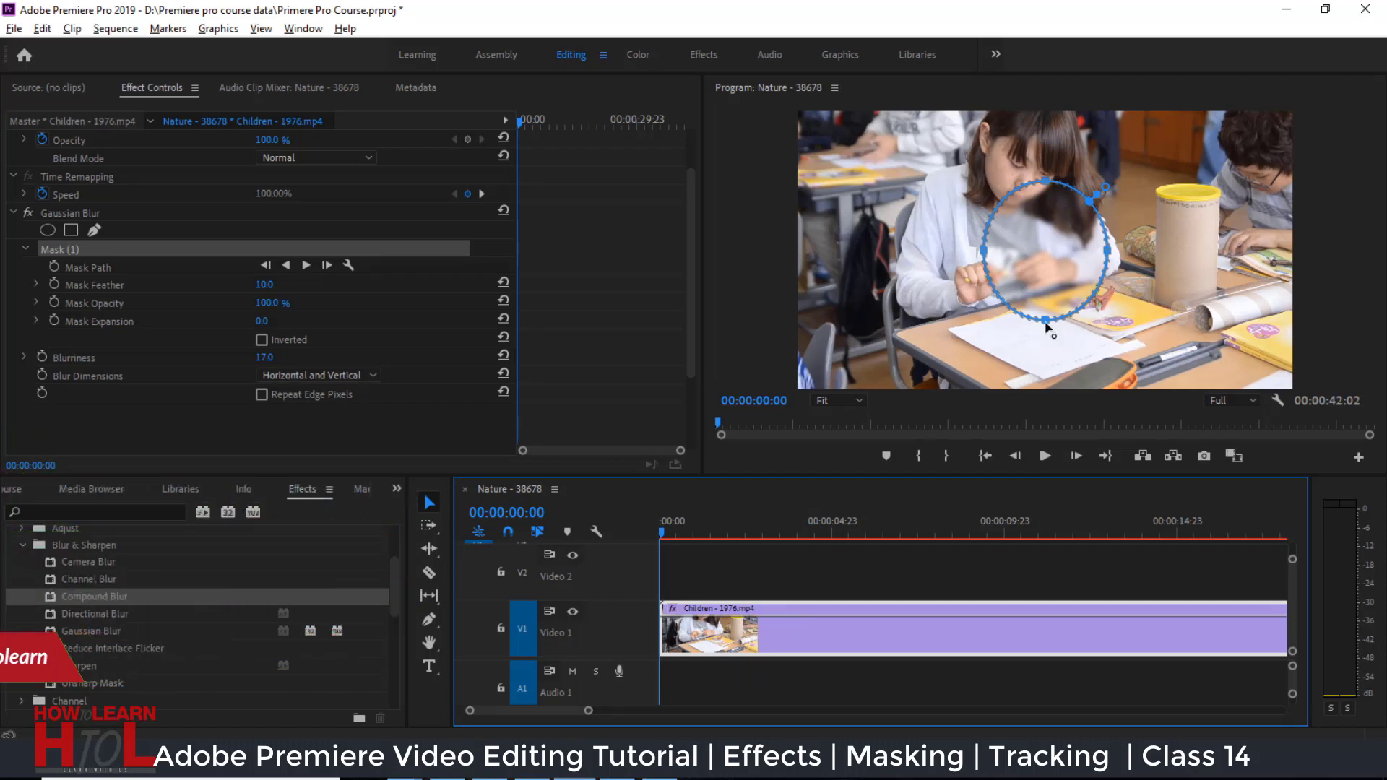
drag(1047, 326, 1005, 251)
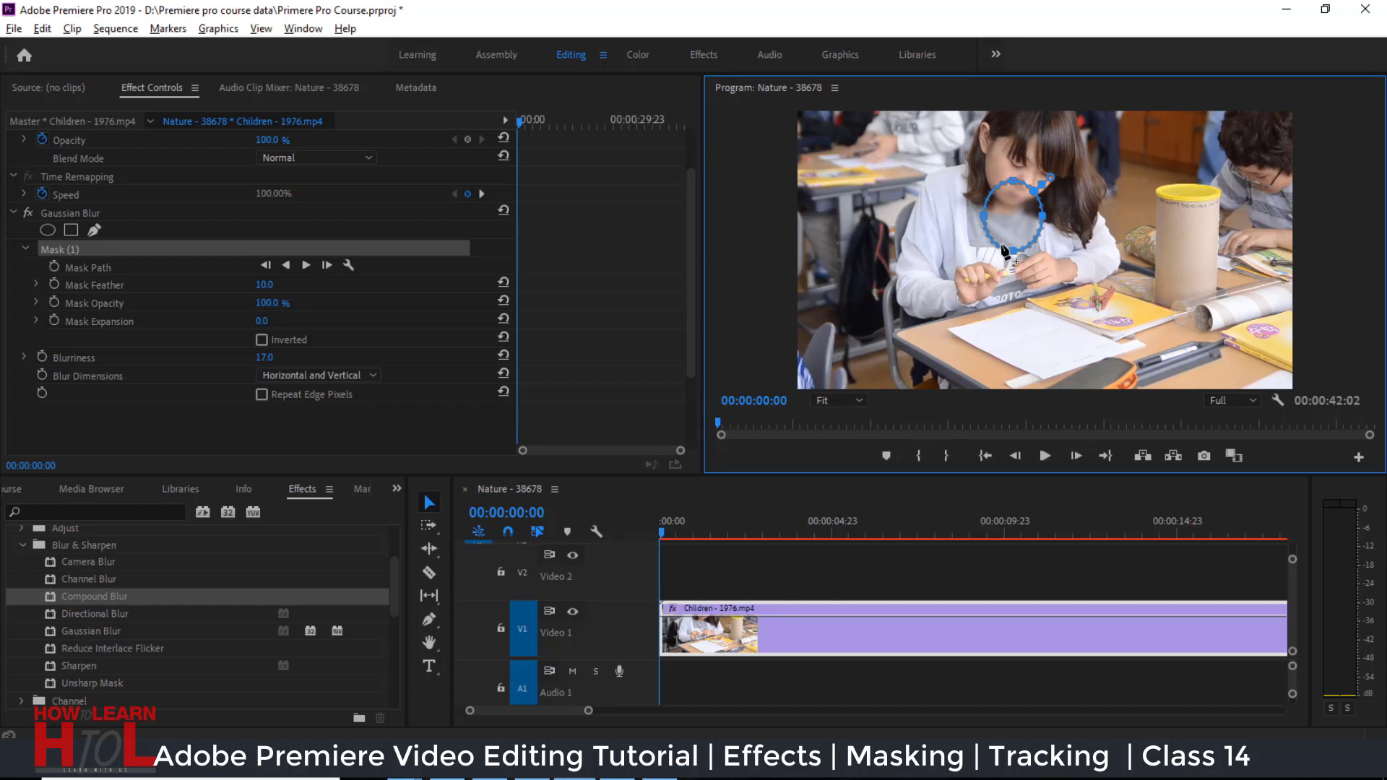
drag(1004, 253, 1042, 181)
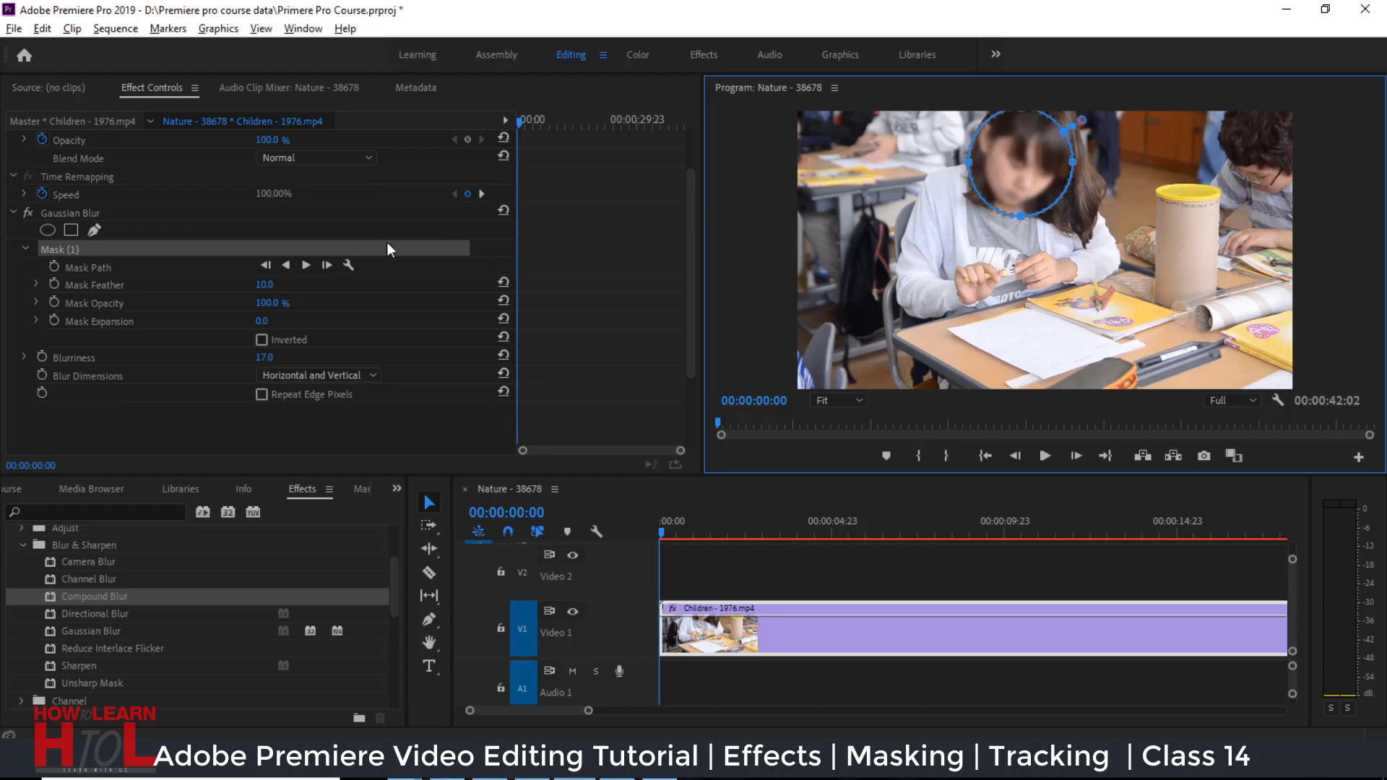
click(262, 306)
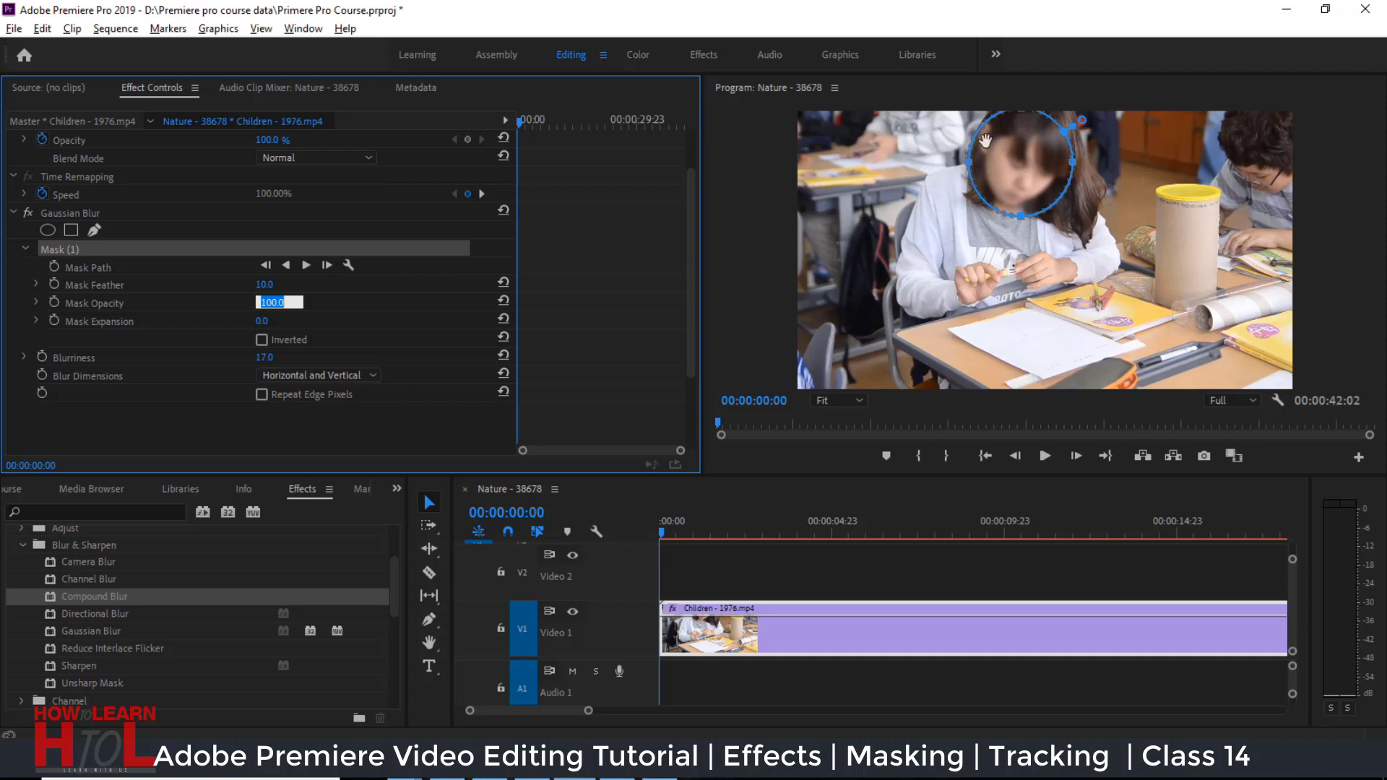
click(333, 307)
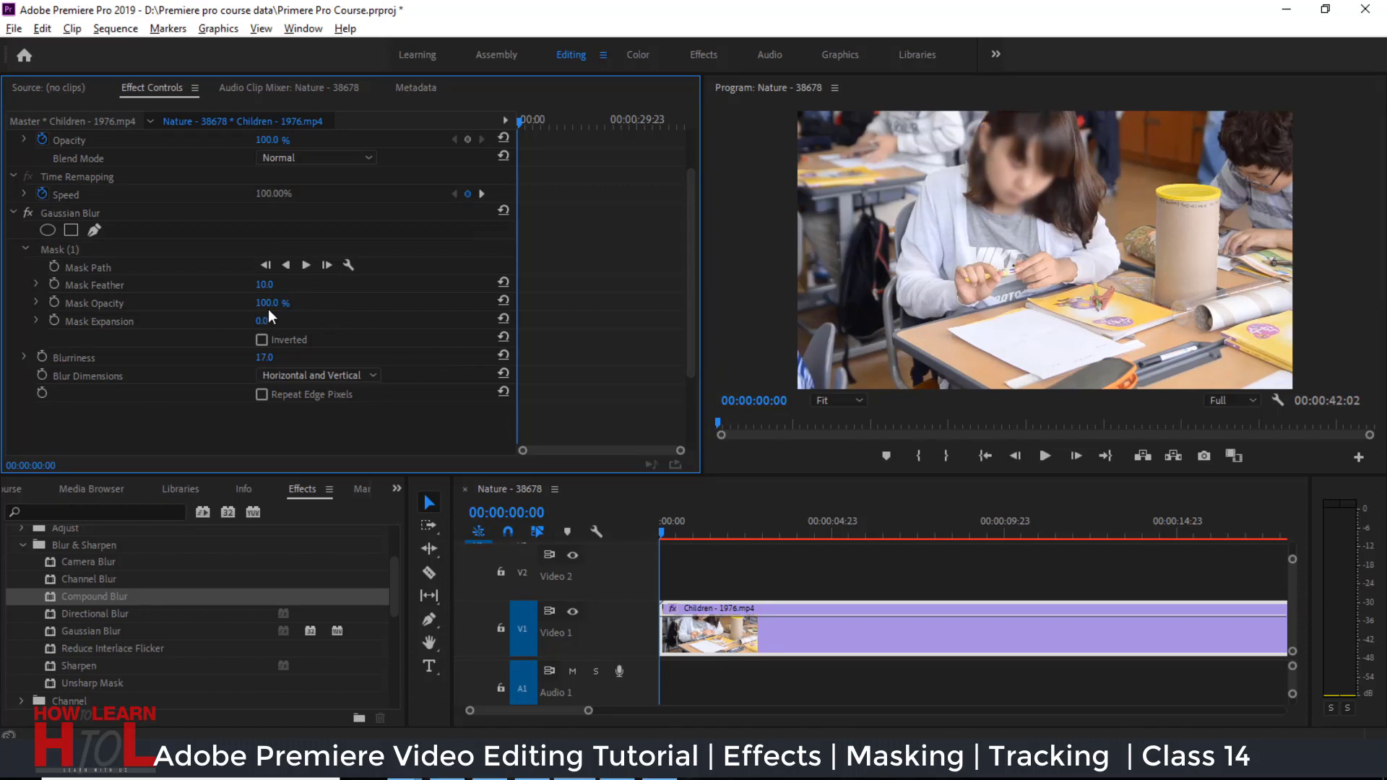
drag(266, 304, 120, 311)
drag(266, 303, 222, 304)
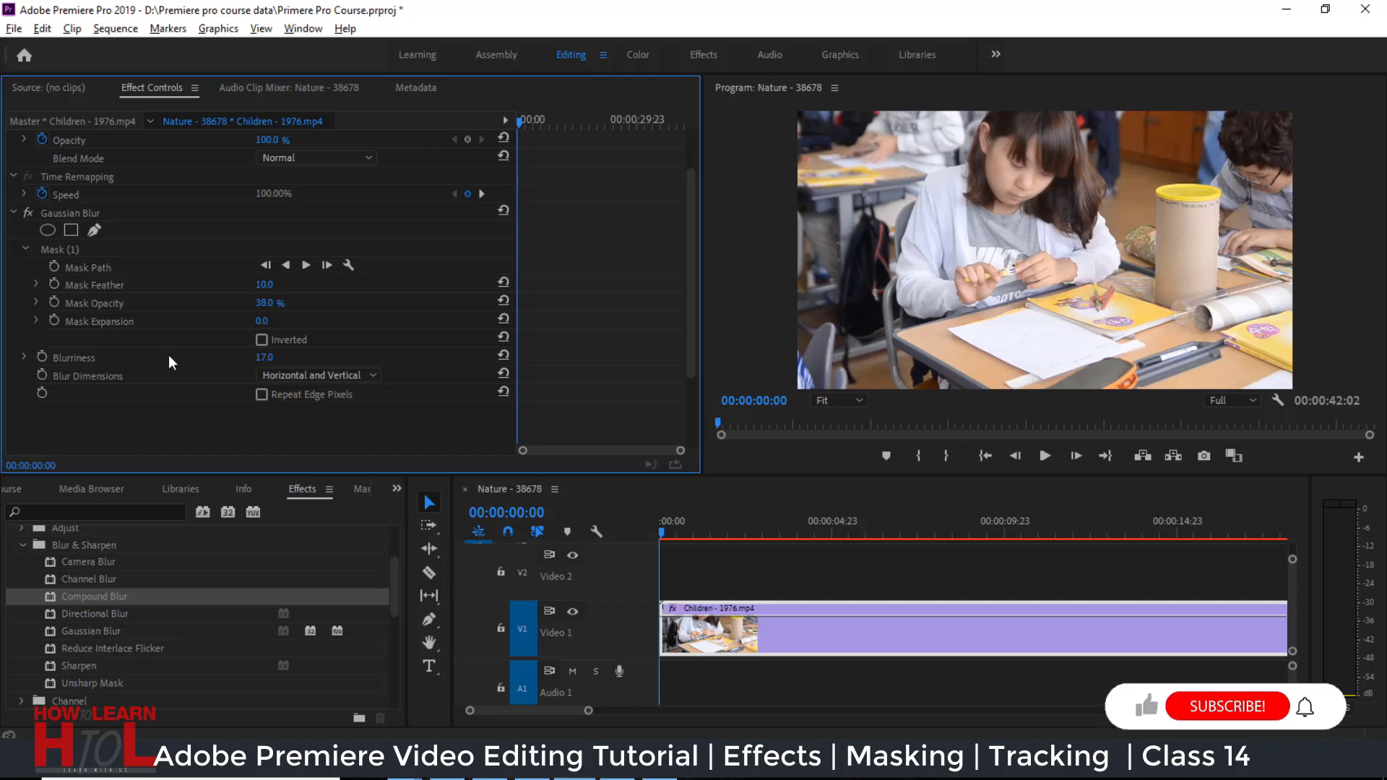
drag(264, 303, 285, 303)
drag(283, 304, 293, 305)
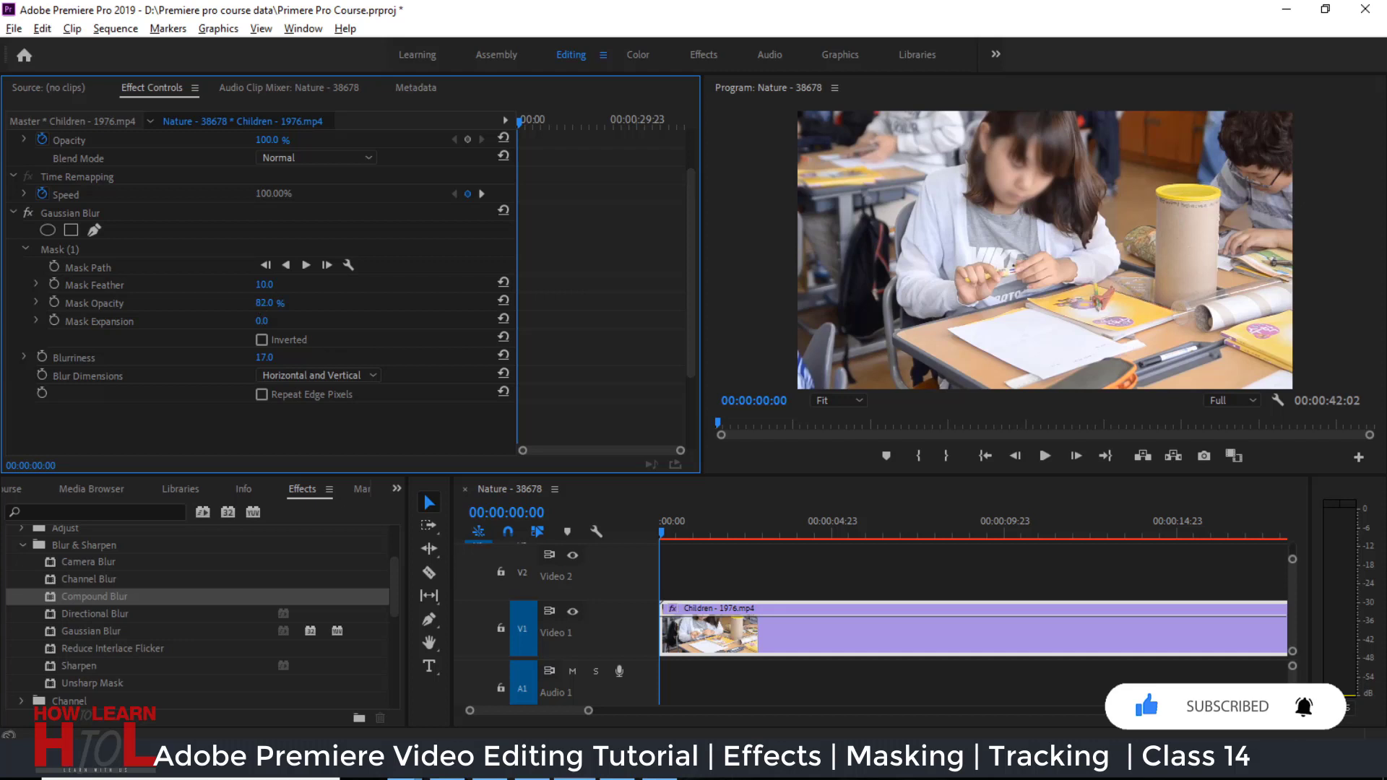
drag(266, 303, 280, 303)
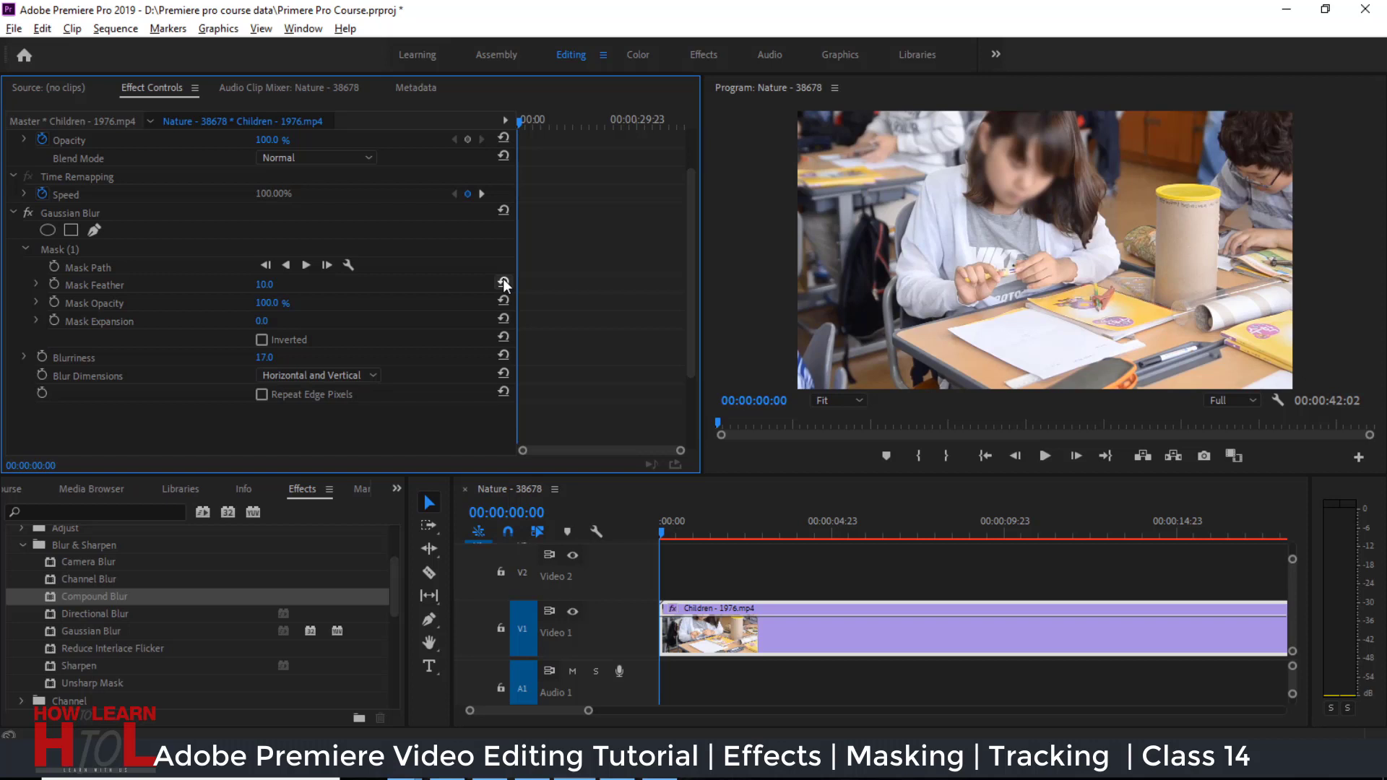
click(504, 281)
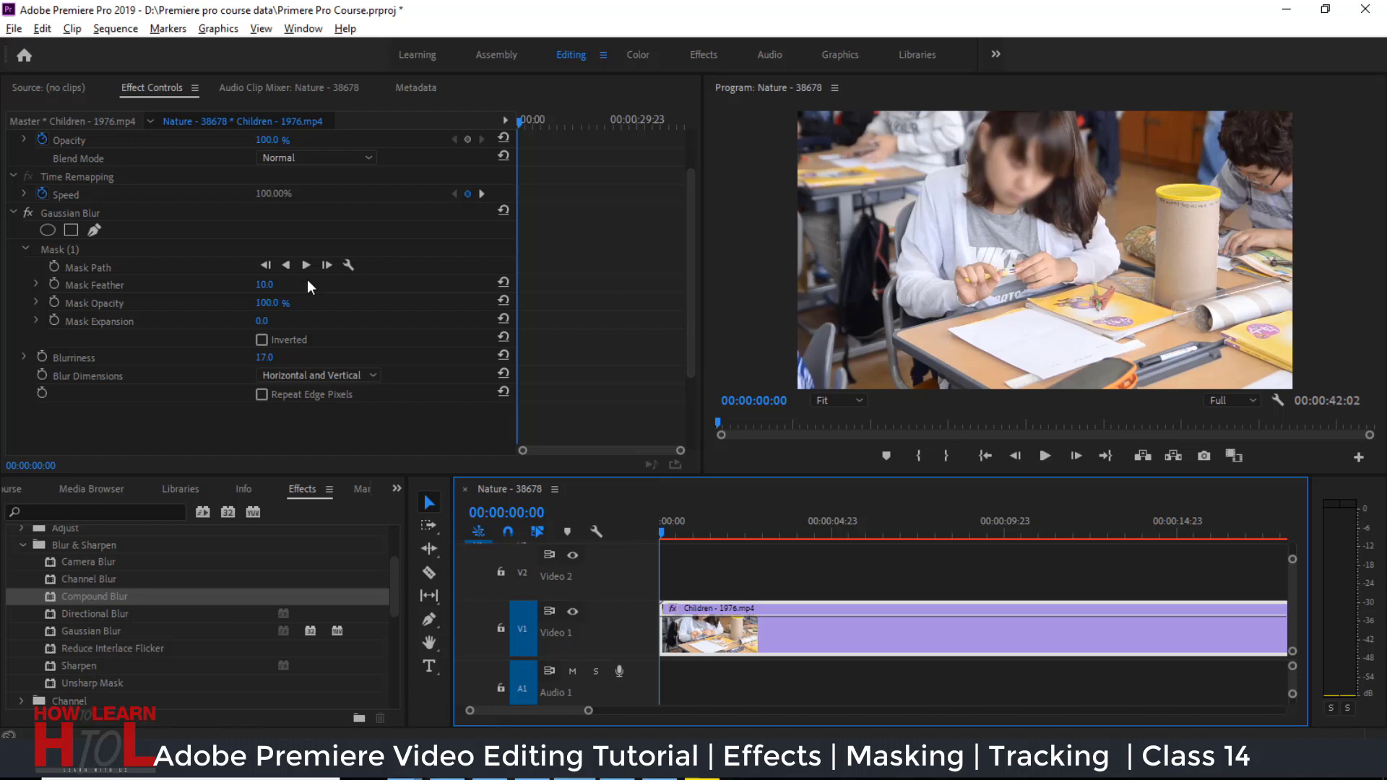
click(1263, 535)
key(Home)
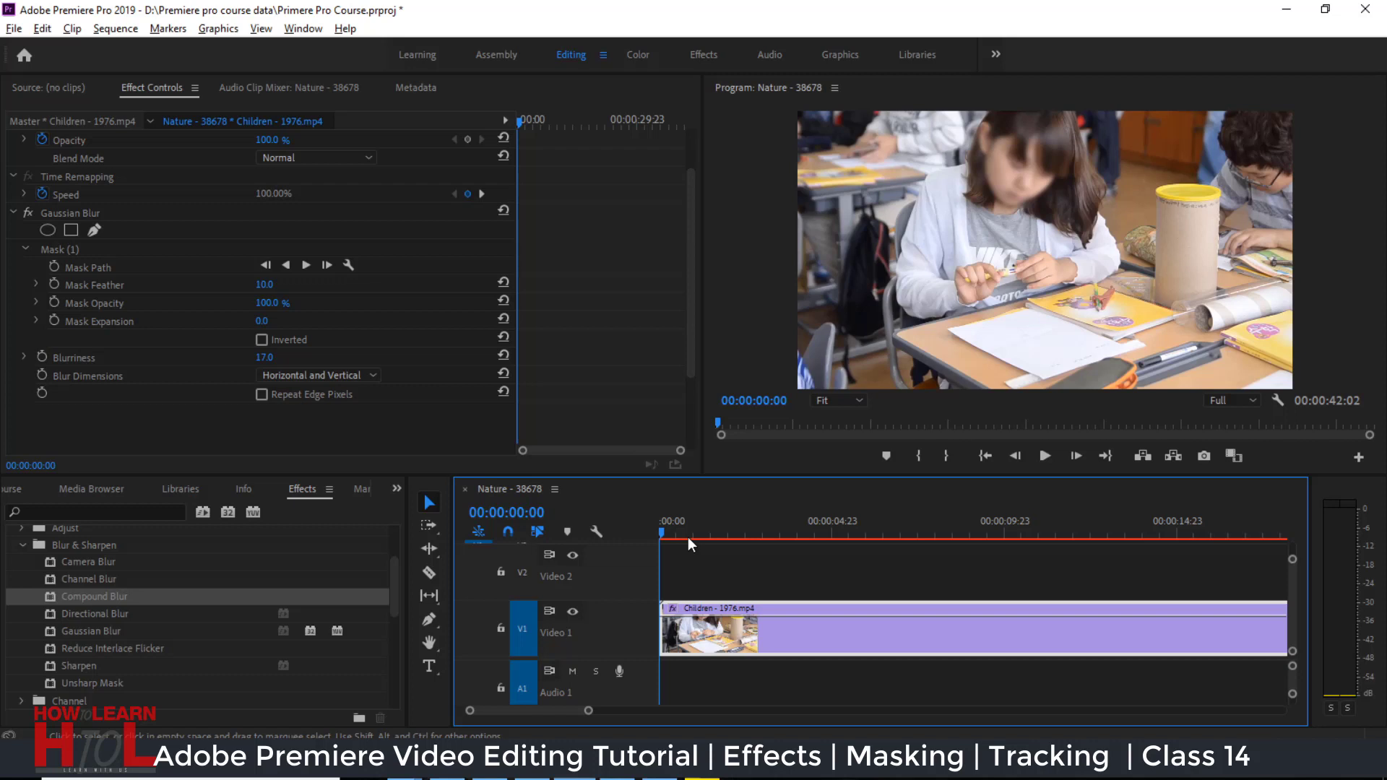
Return the playhead to 00:00:00:00 and select Mask (1)'s Mask Path
click(870, 531)
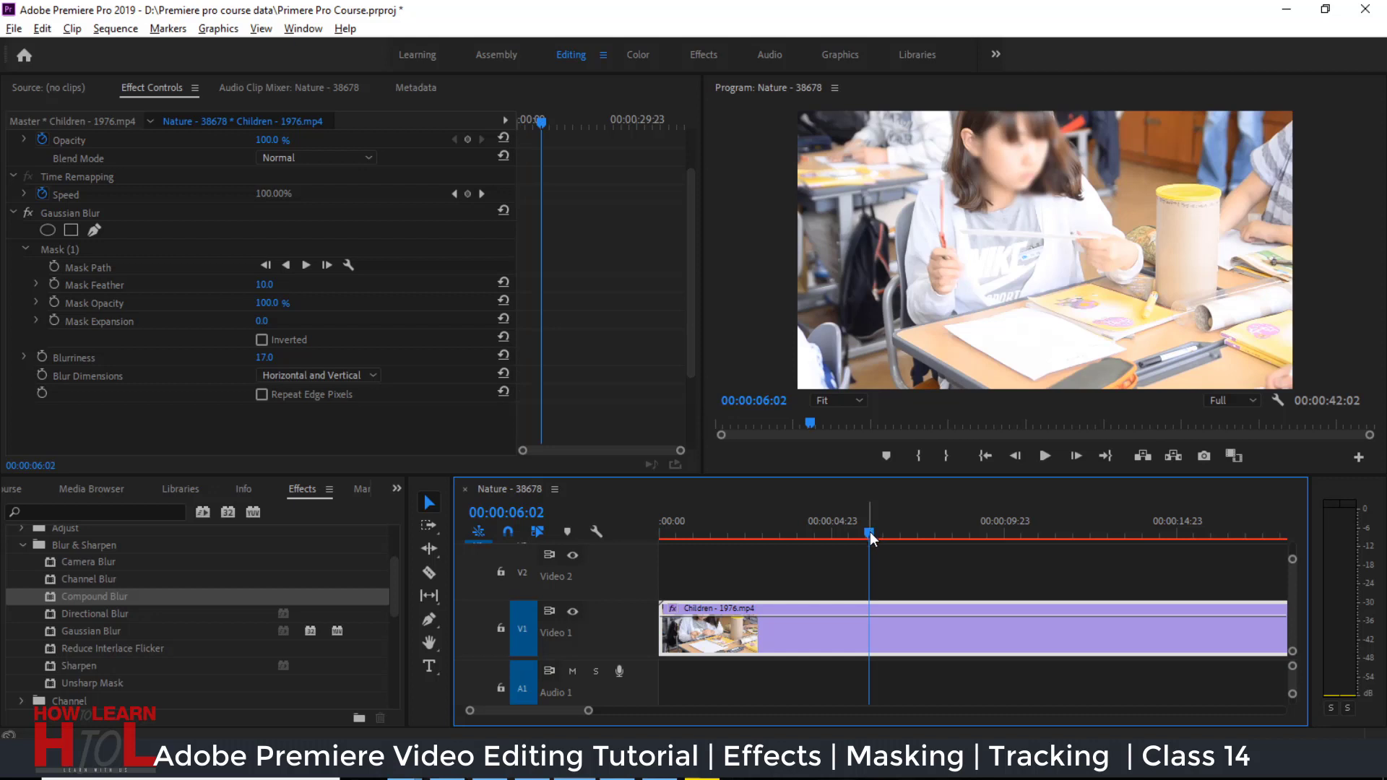
drag(743, 532, 647, 531)
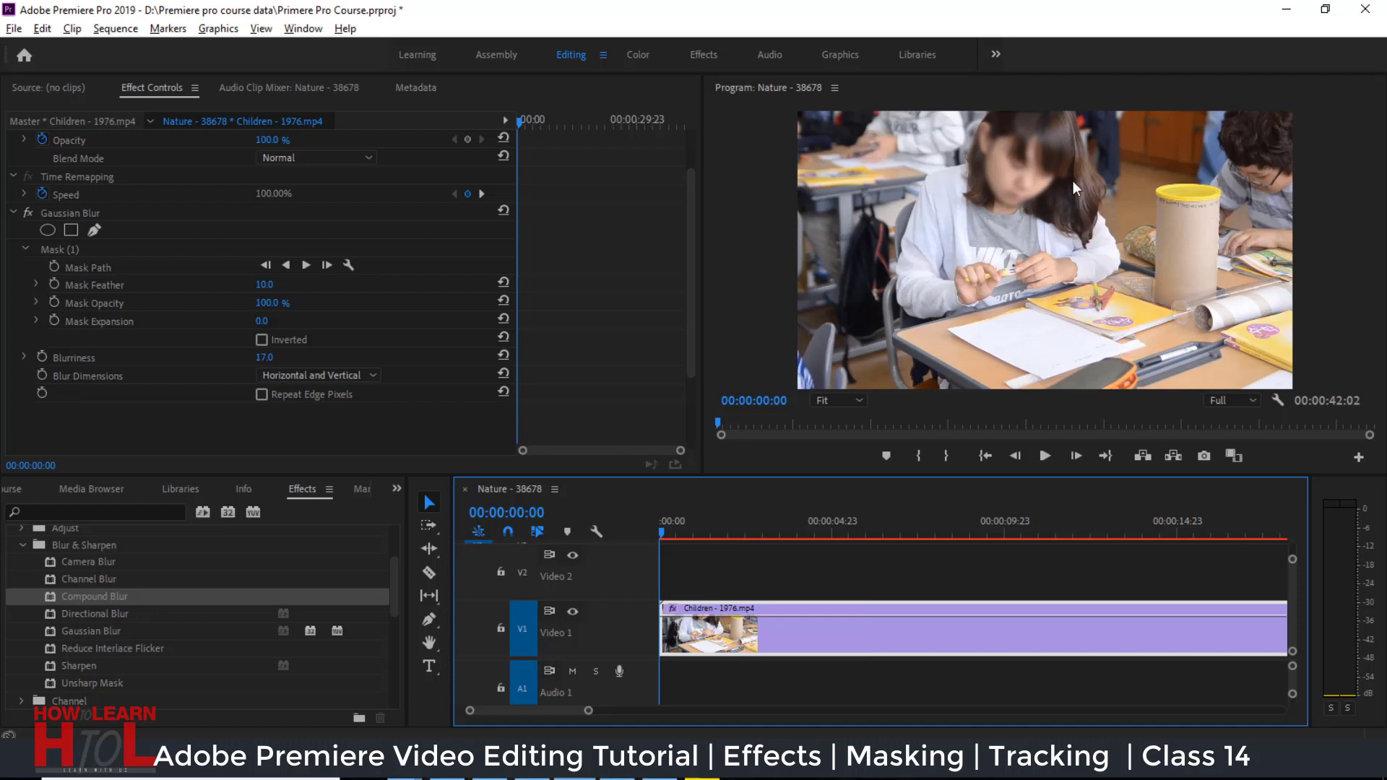
click(1026, 171)
click(103, 269)
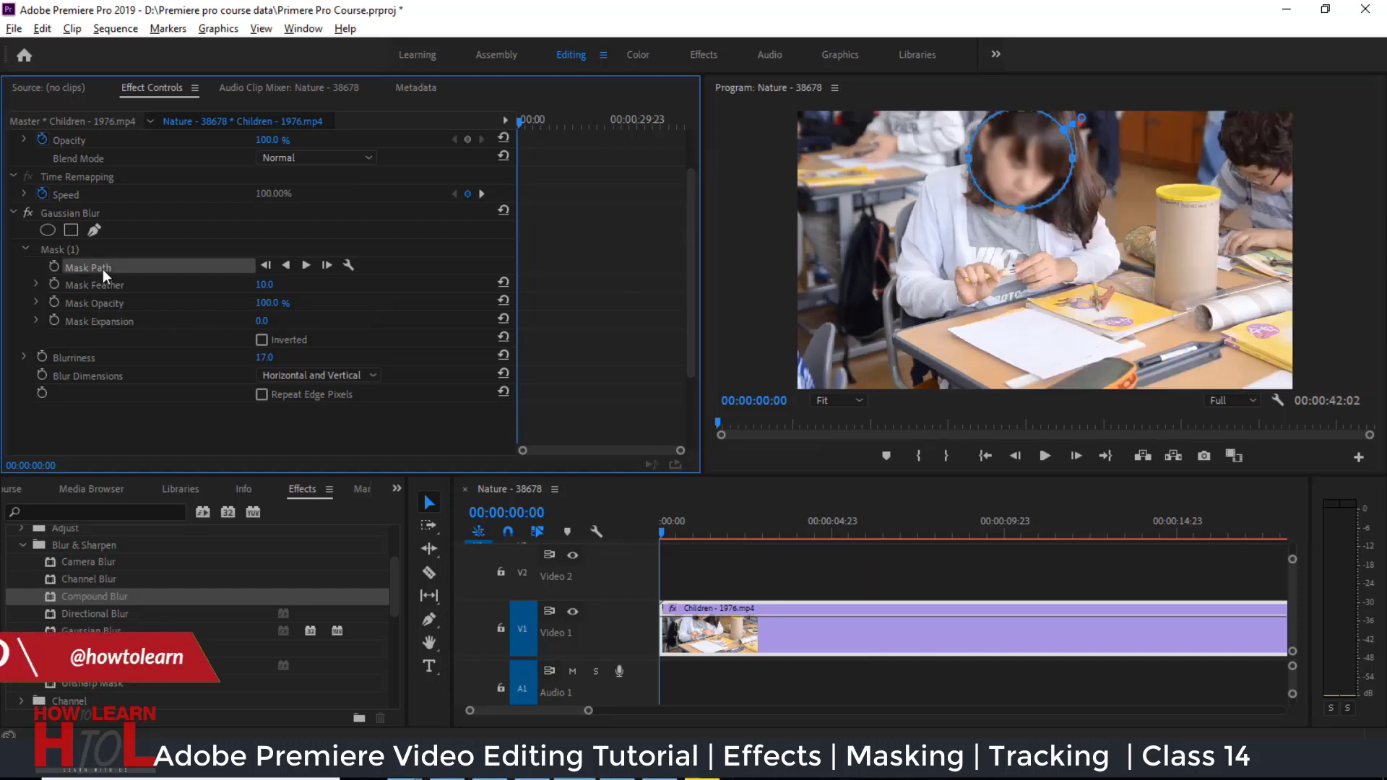
Track the Mask Path forward through the clip, keyframing it up to 00:00:42:01
click(307, 265)
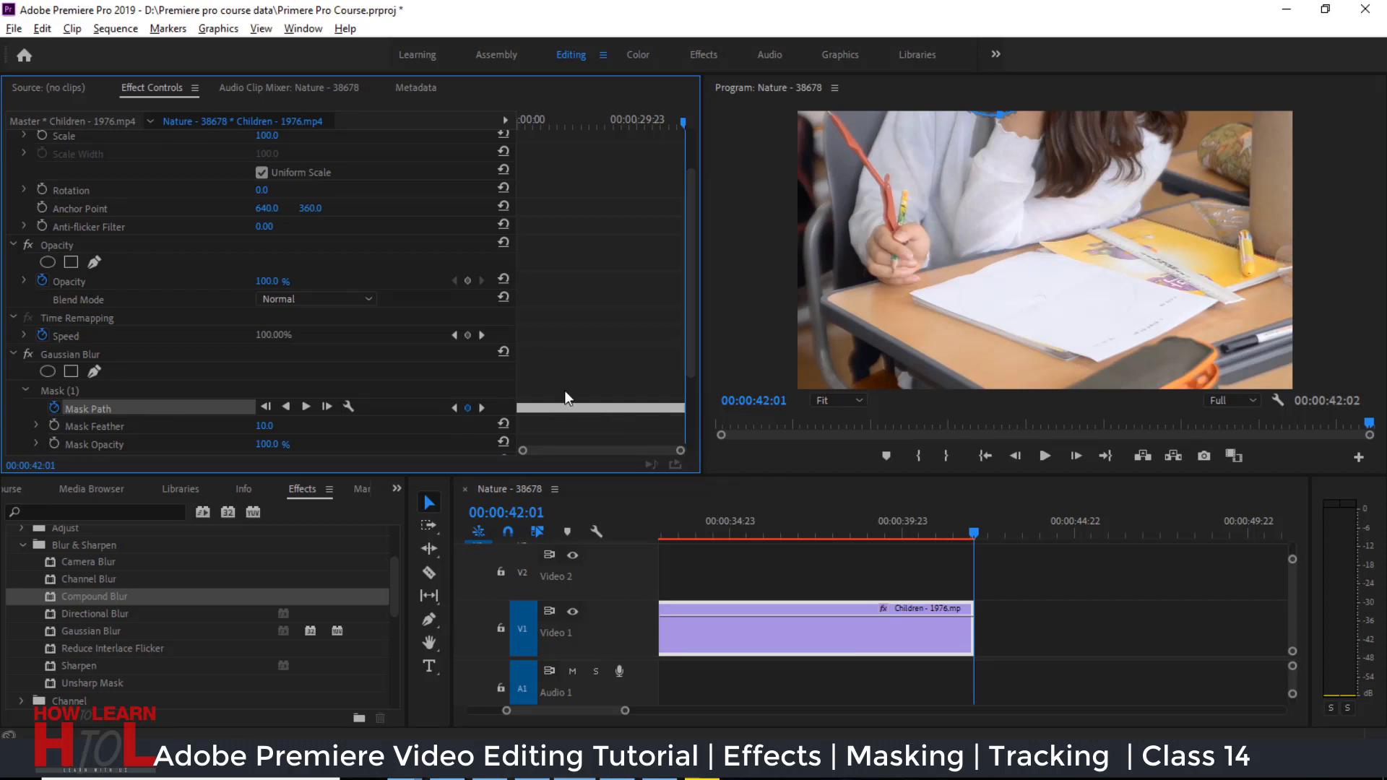
Zoom the Effect Controls timeline to show Mask Path keyframes, check 00:00:36:17, and return to the start
drag(681, 452, 543, 451)
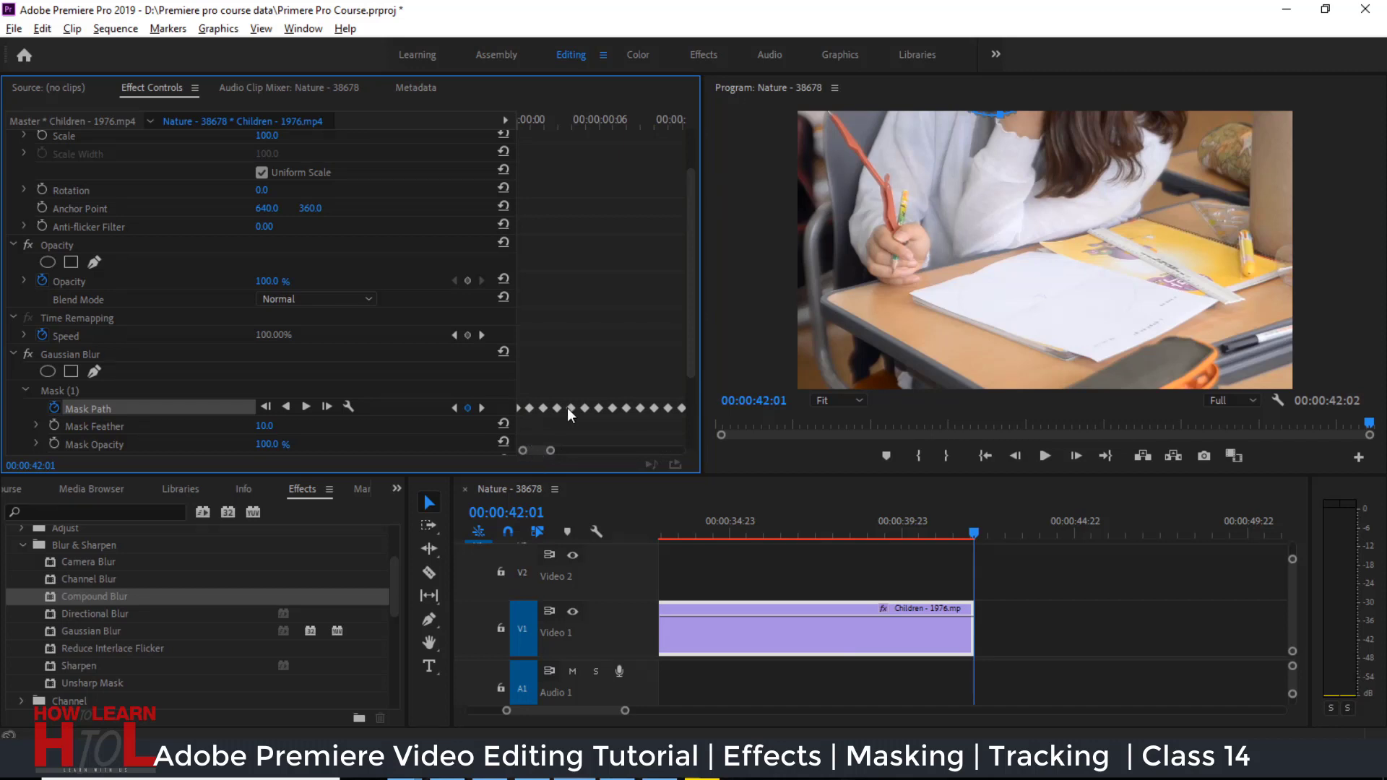
key(Left)
key(Left)
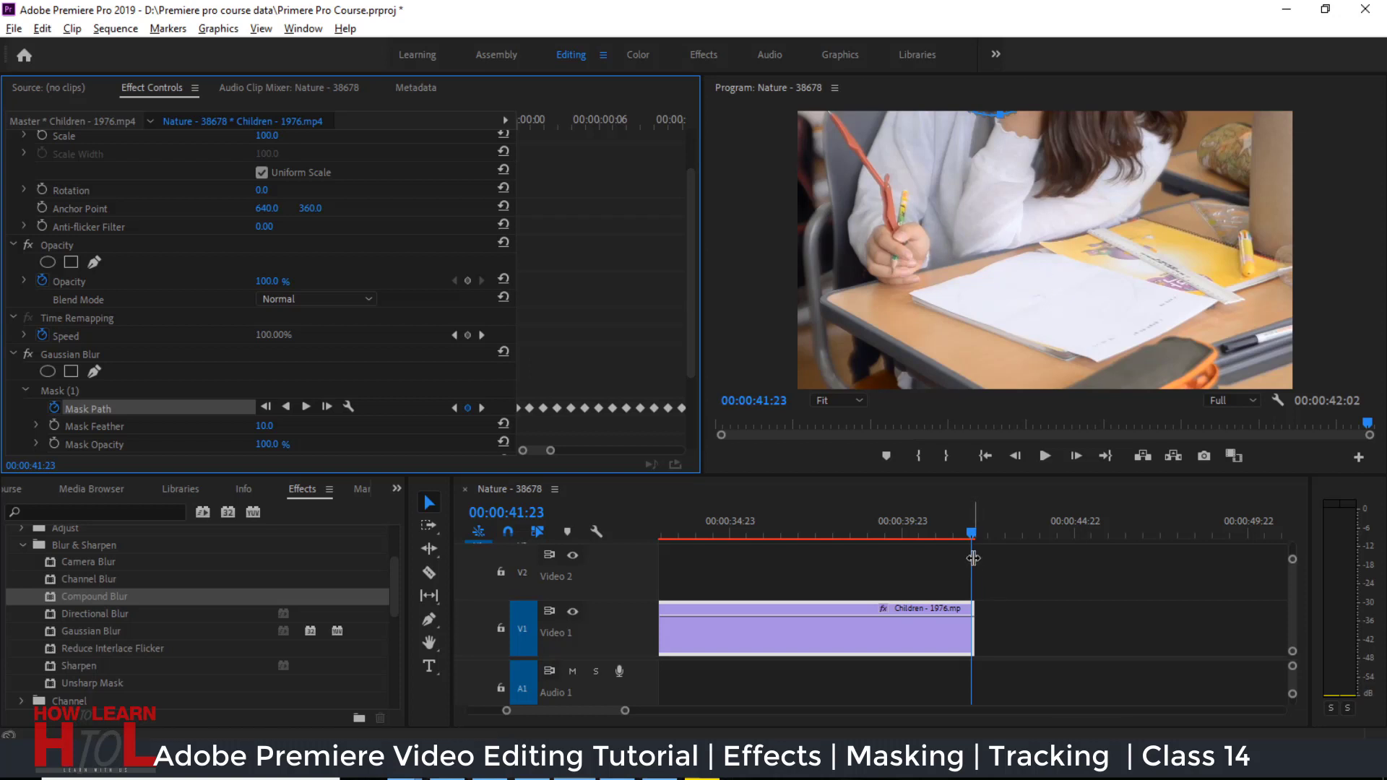
click(1154, 538)
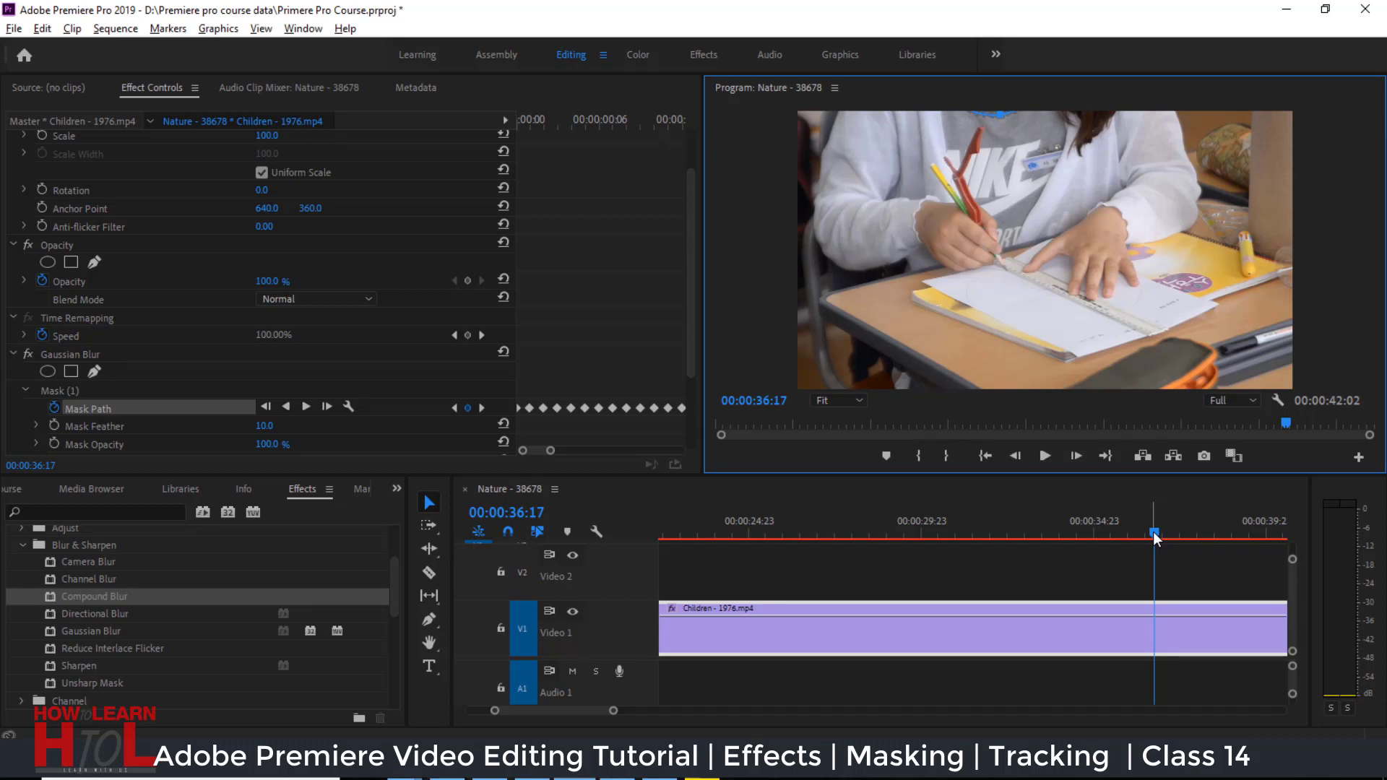
drag(1153, 532, 663, 533)
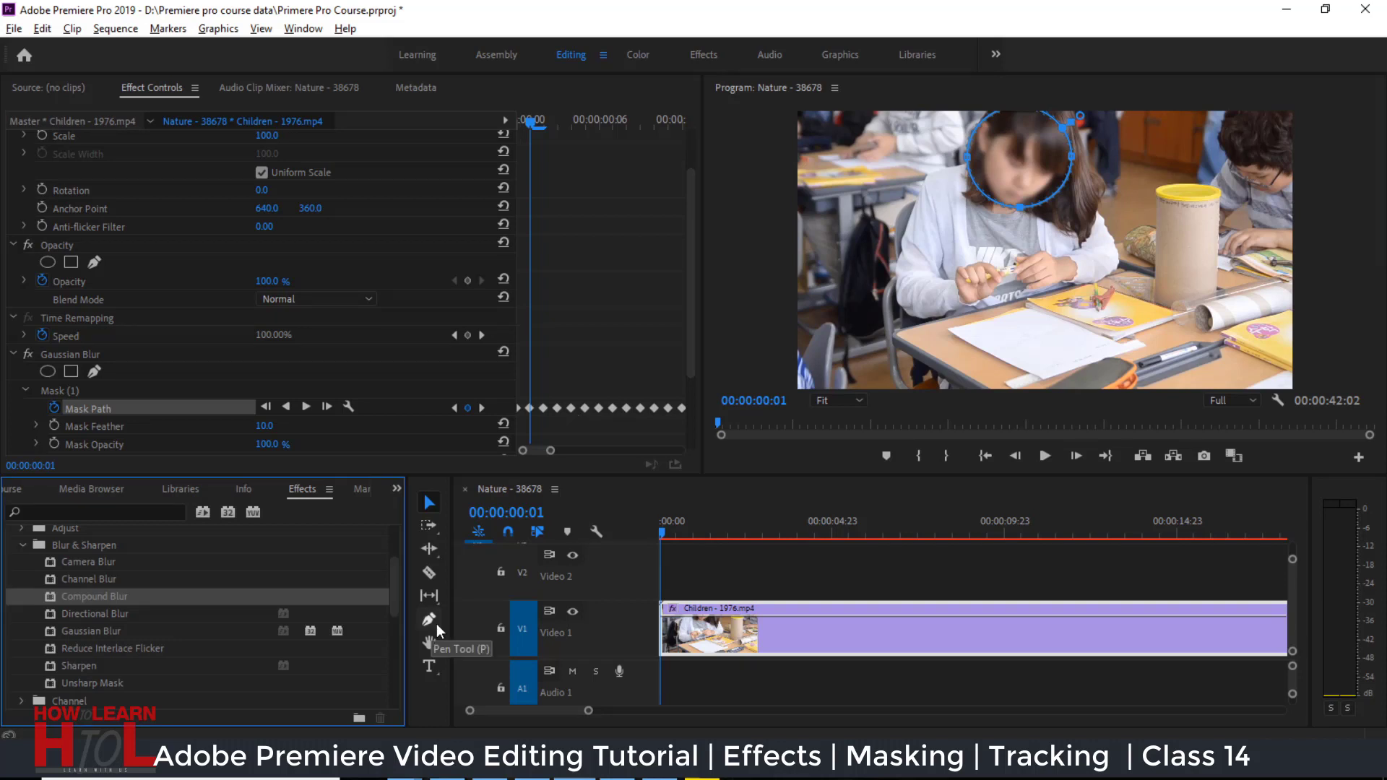
Switch to the Pen Tool for drawing freeform paths, leaving the tracked face mask as is
click(434, 623)
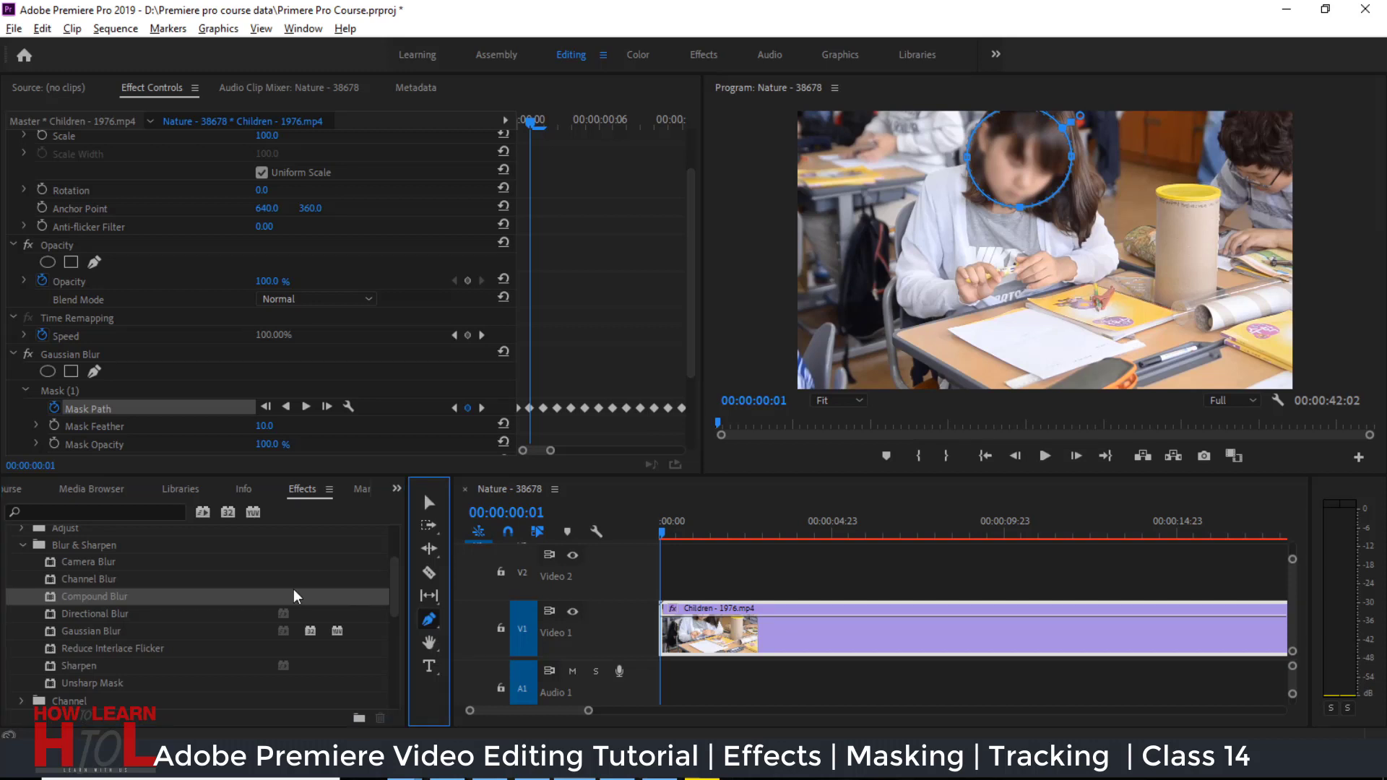